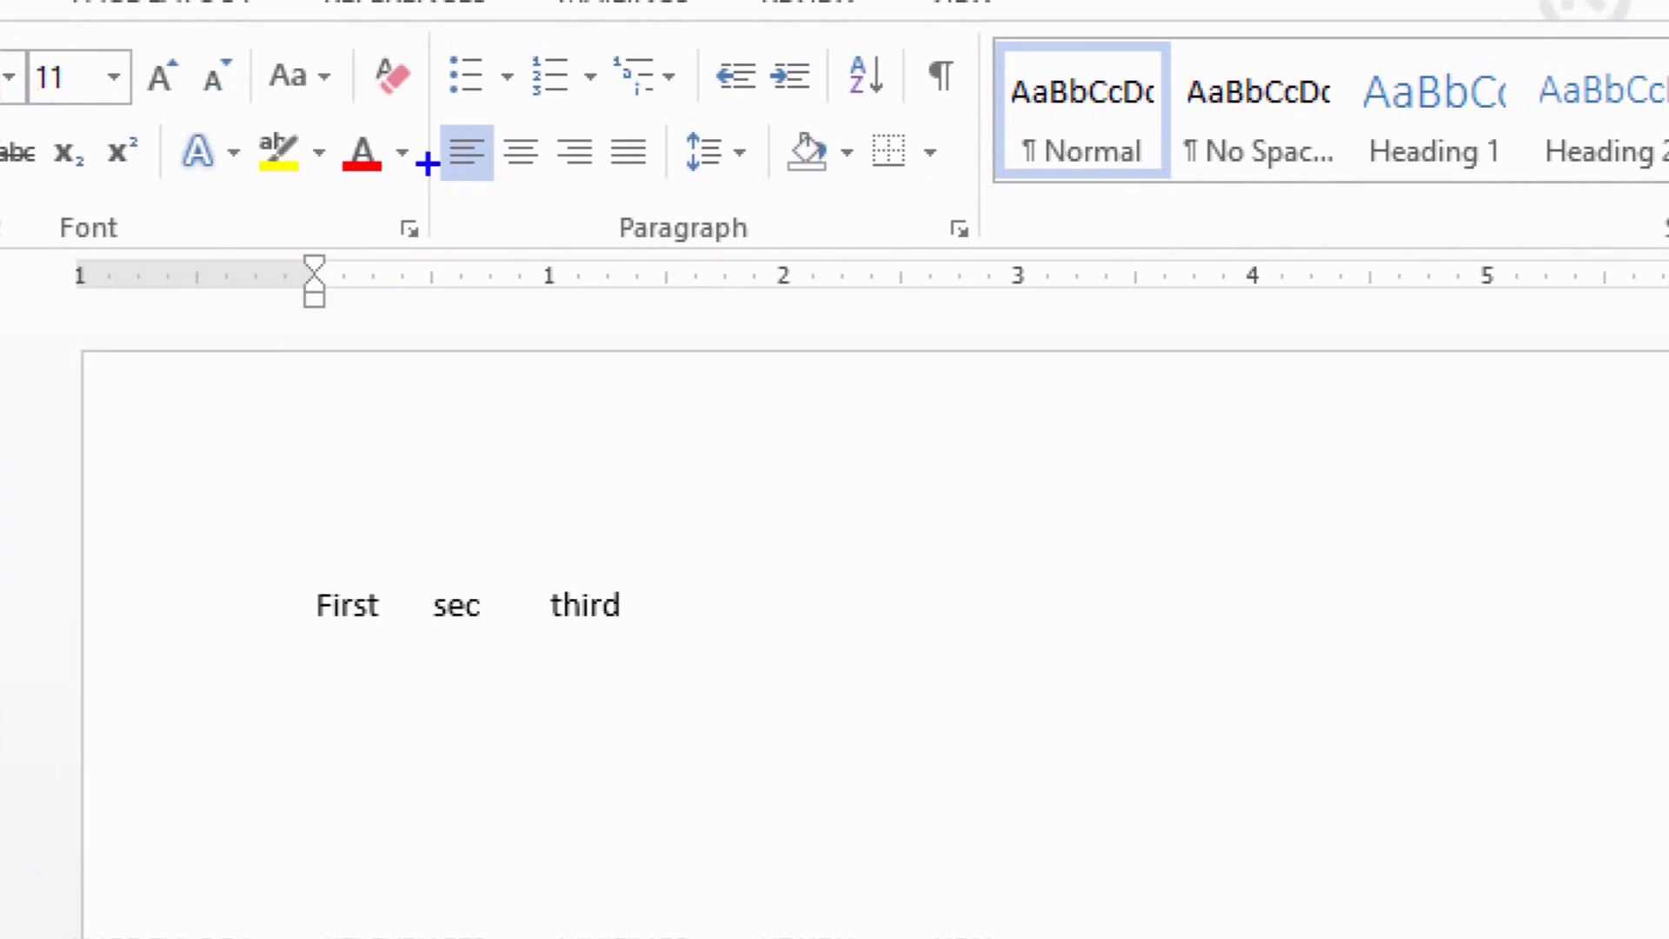
drag(423, 16, 517, 161)
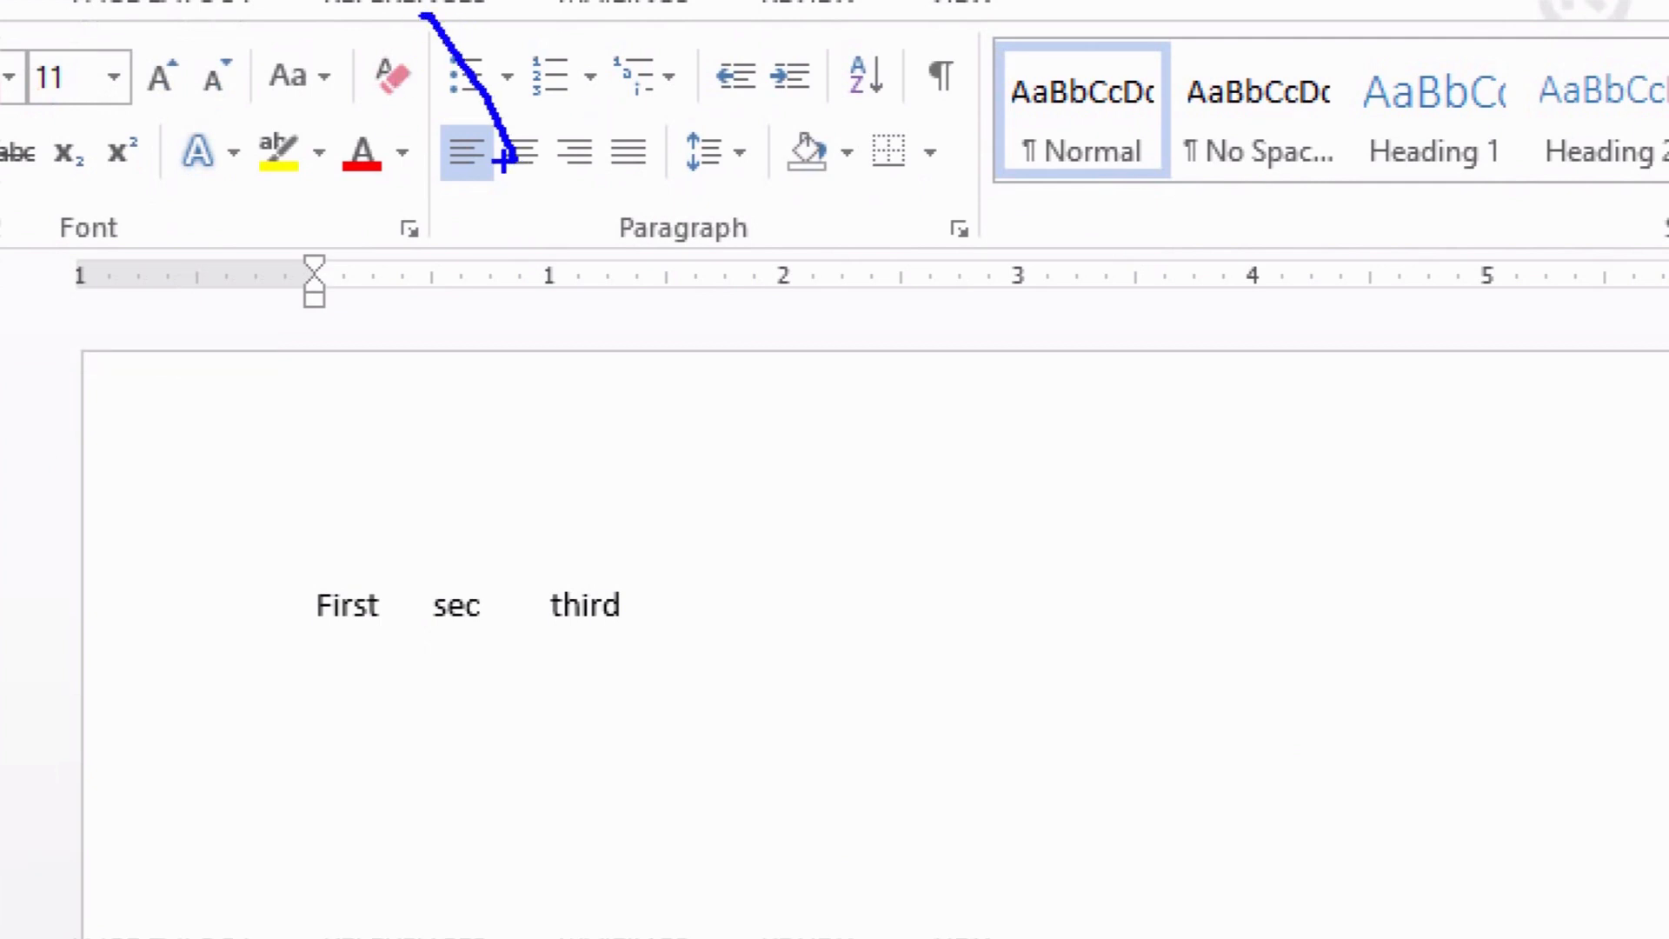
mouse_move(429, 15)
mouse_down()
mouse_move(607, 223)
mouse_move(977, 261)
mouse_up()
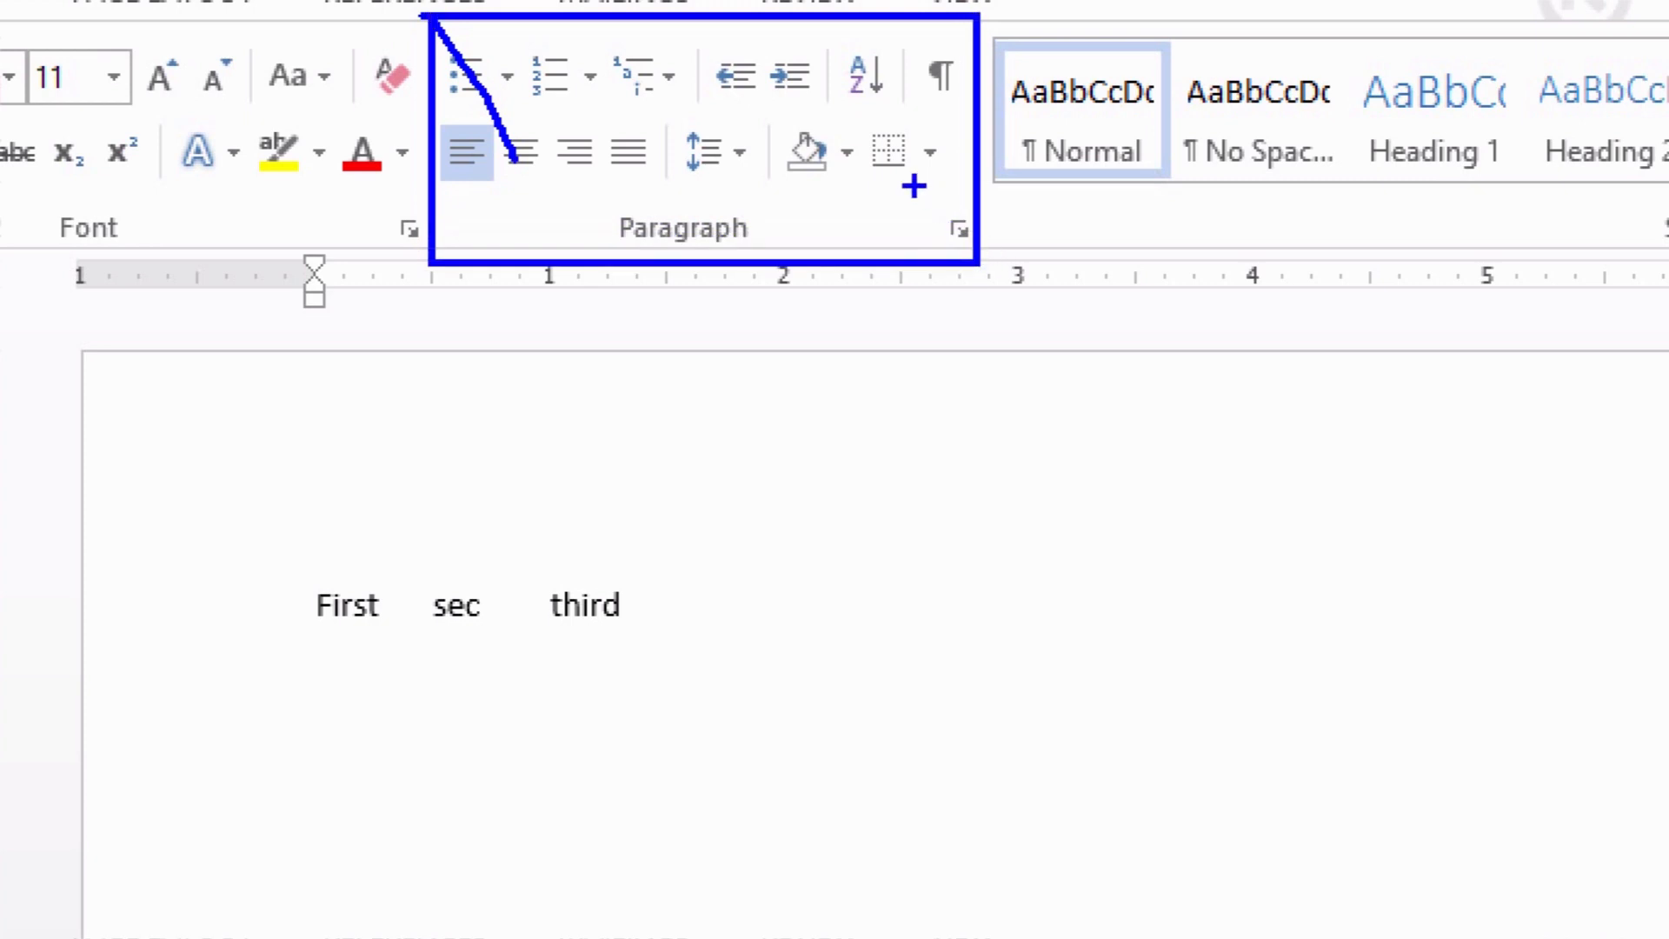
drag(905, 189, 984, 265)
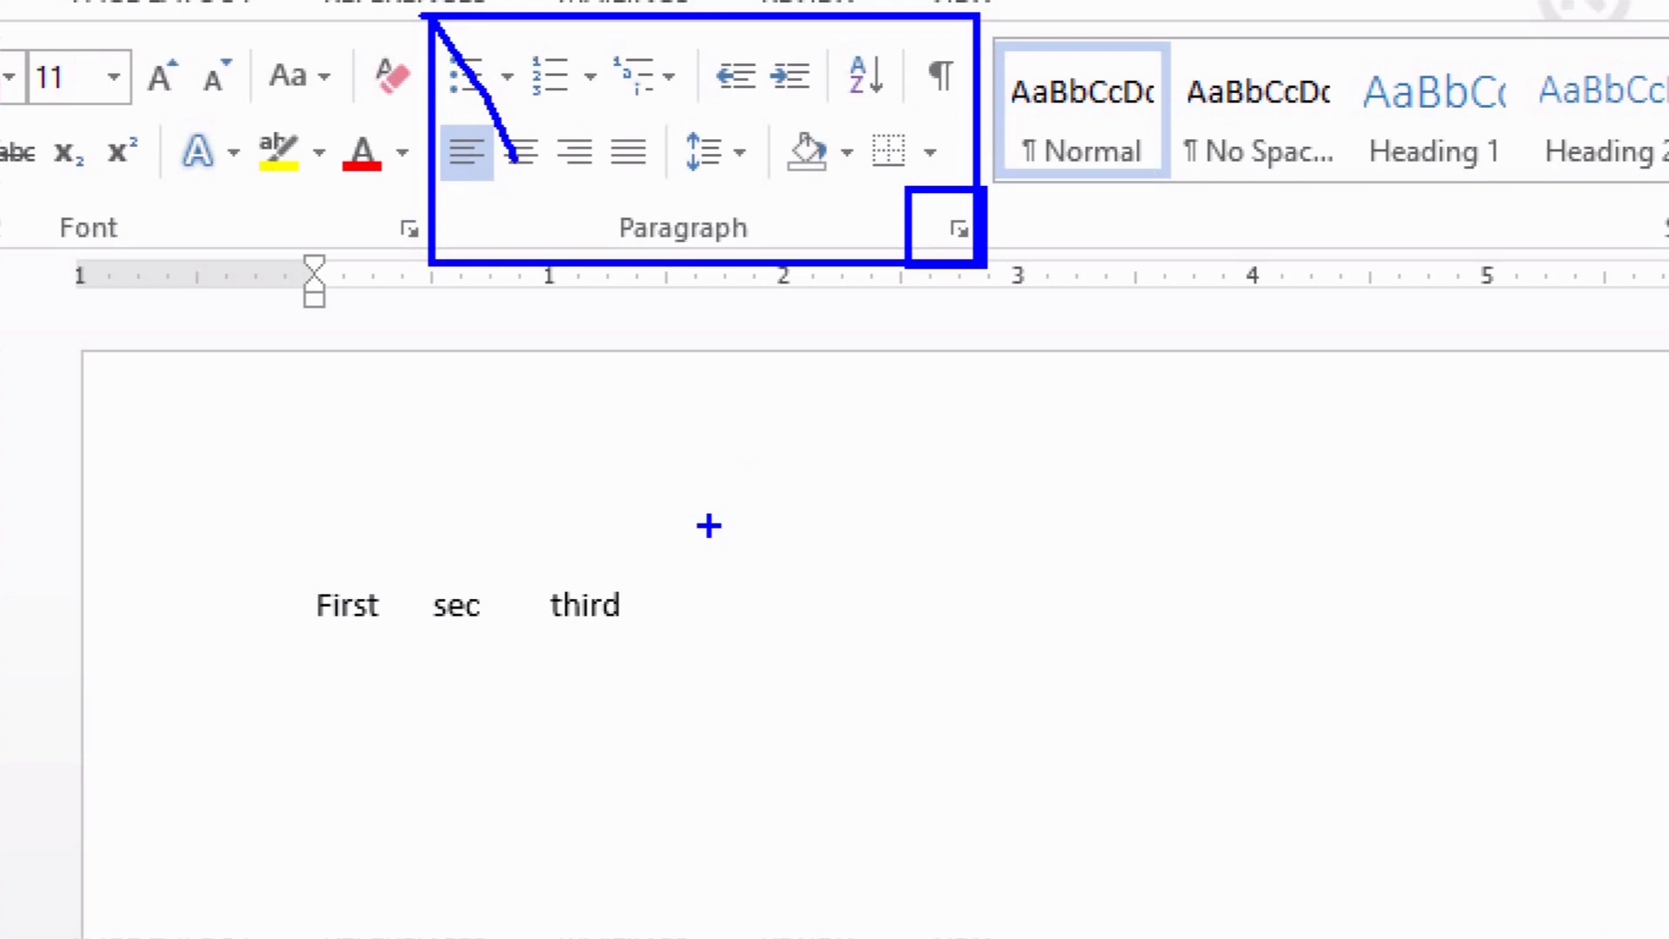
key(Escape)
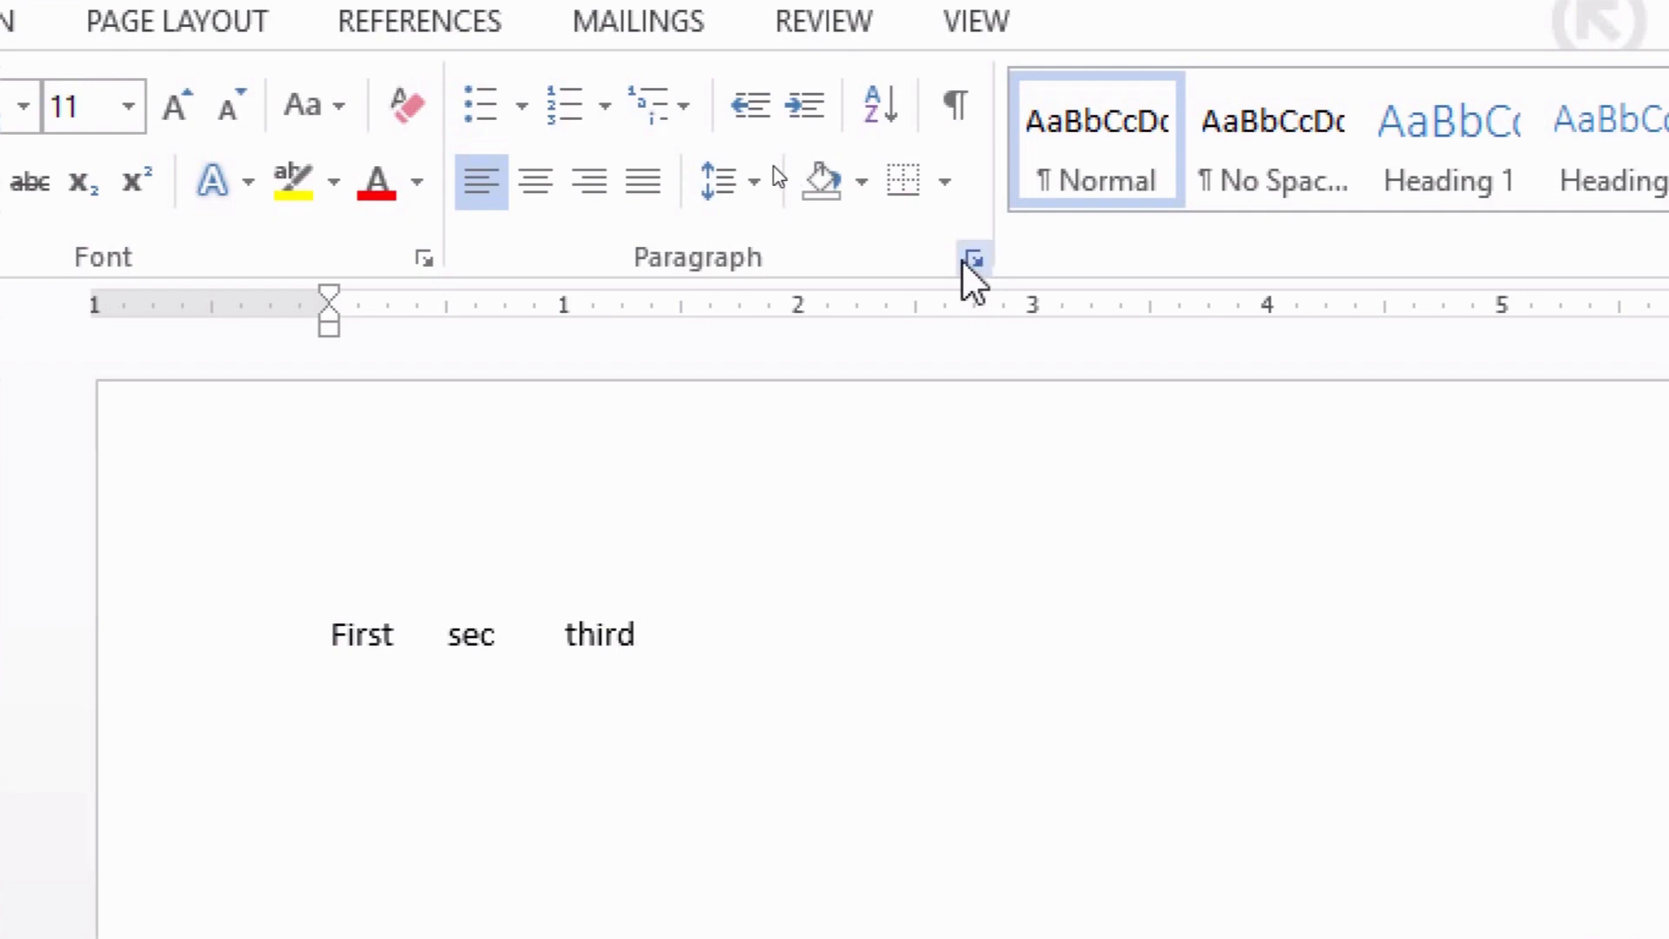
Open the tab stop settings for the paragraph containing "First sec third".
click(973, 261)
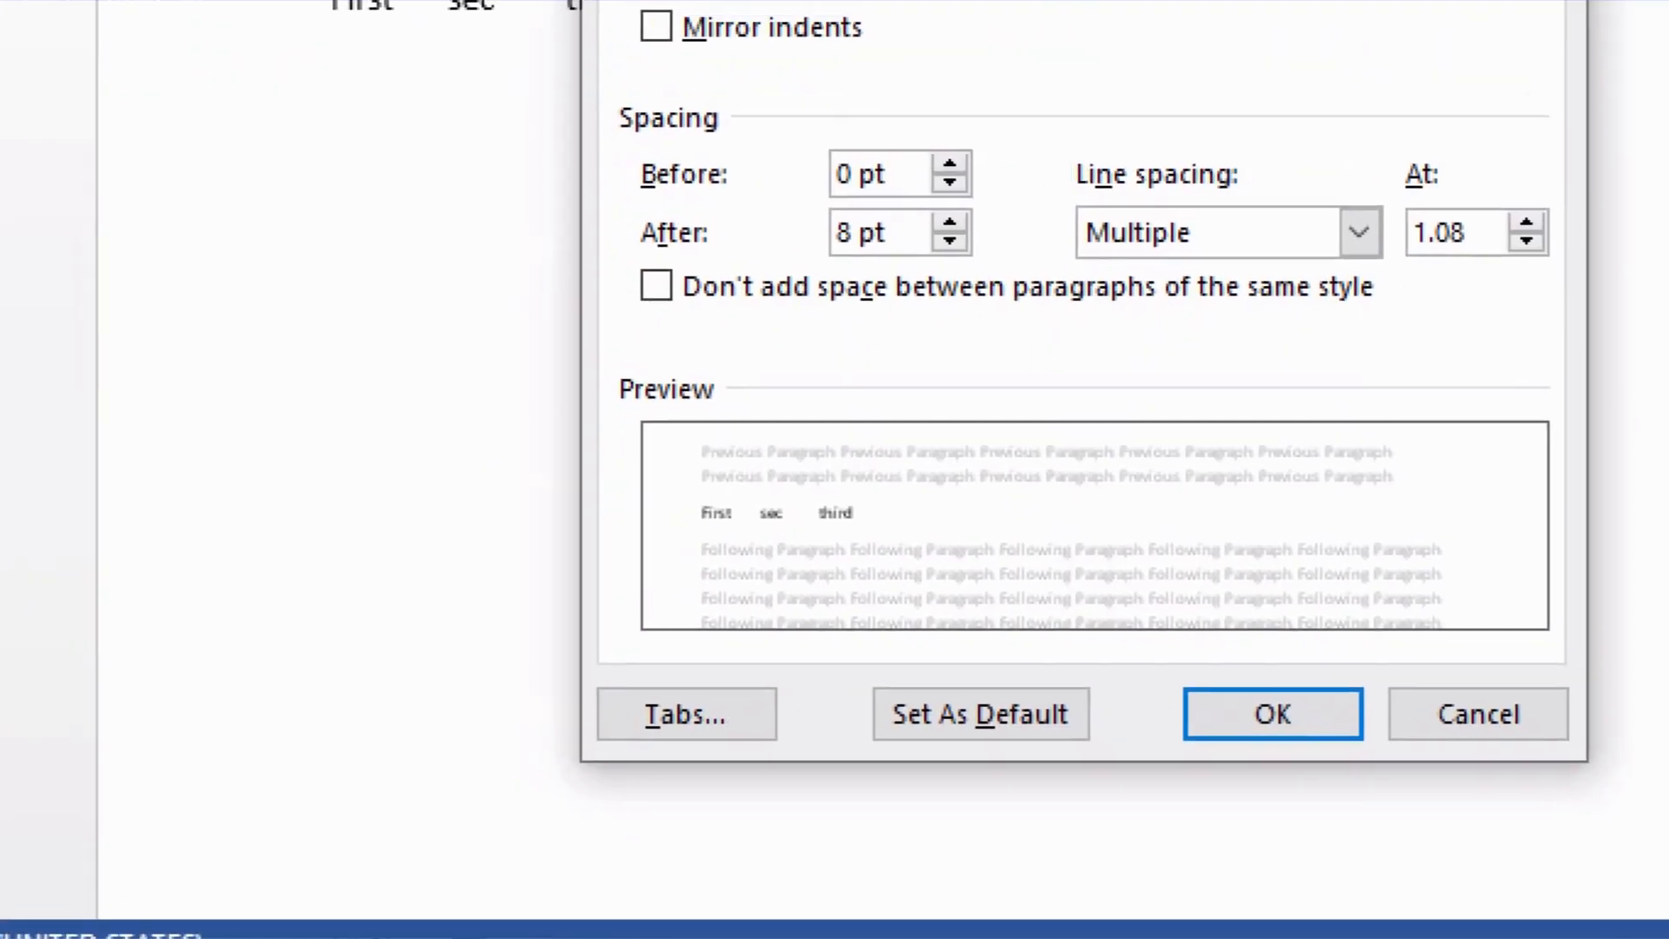
mouse_move(570, 670)
mouse_down()
mouse_move(681, 760)
mouse_move(803, 793)
mouse_up()
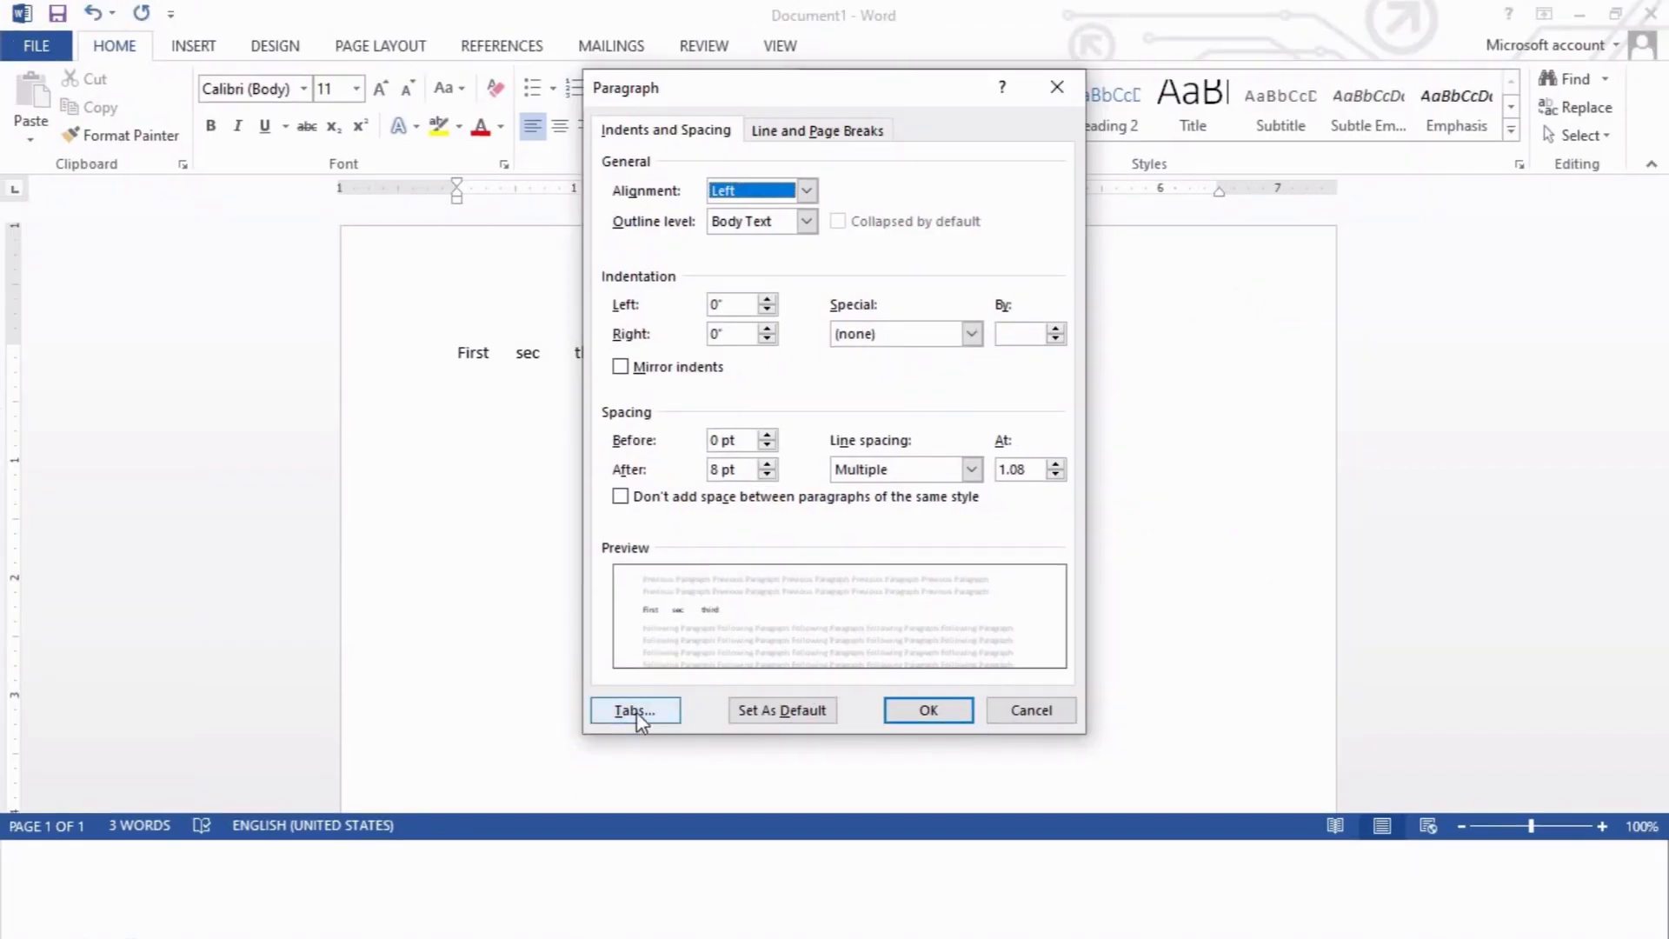
click(635, 711)
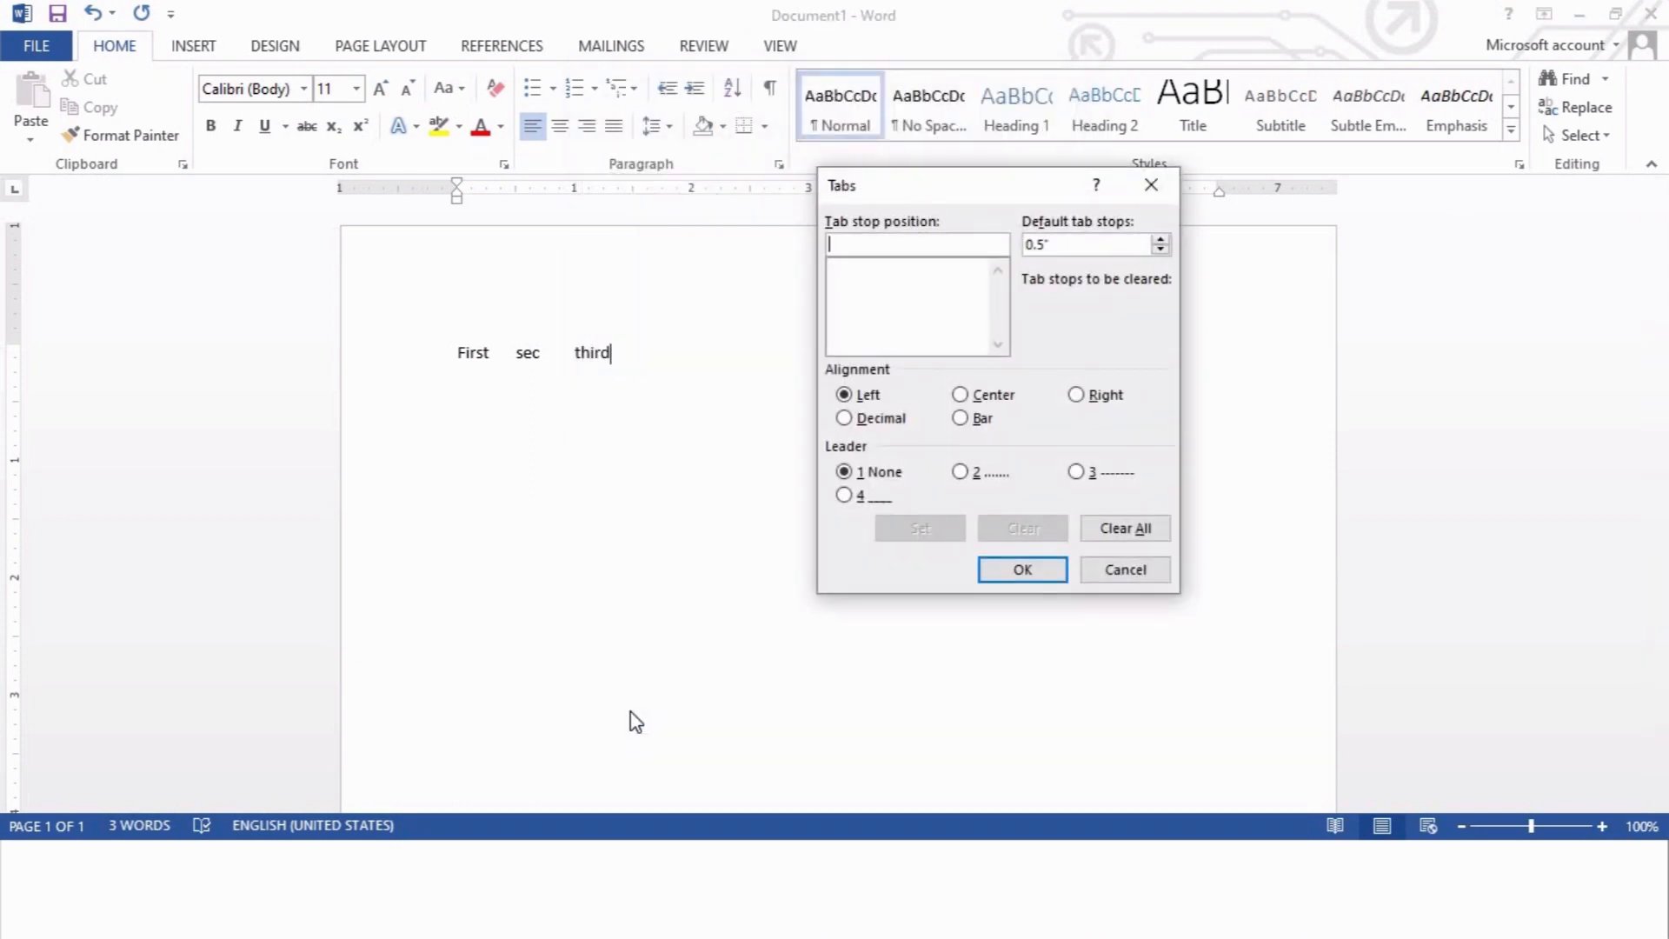
drag(933, 202, 811, 308)
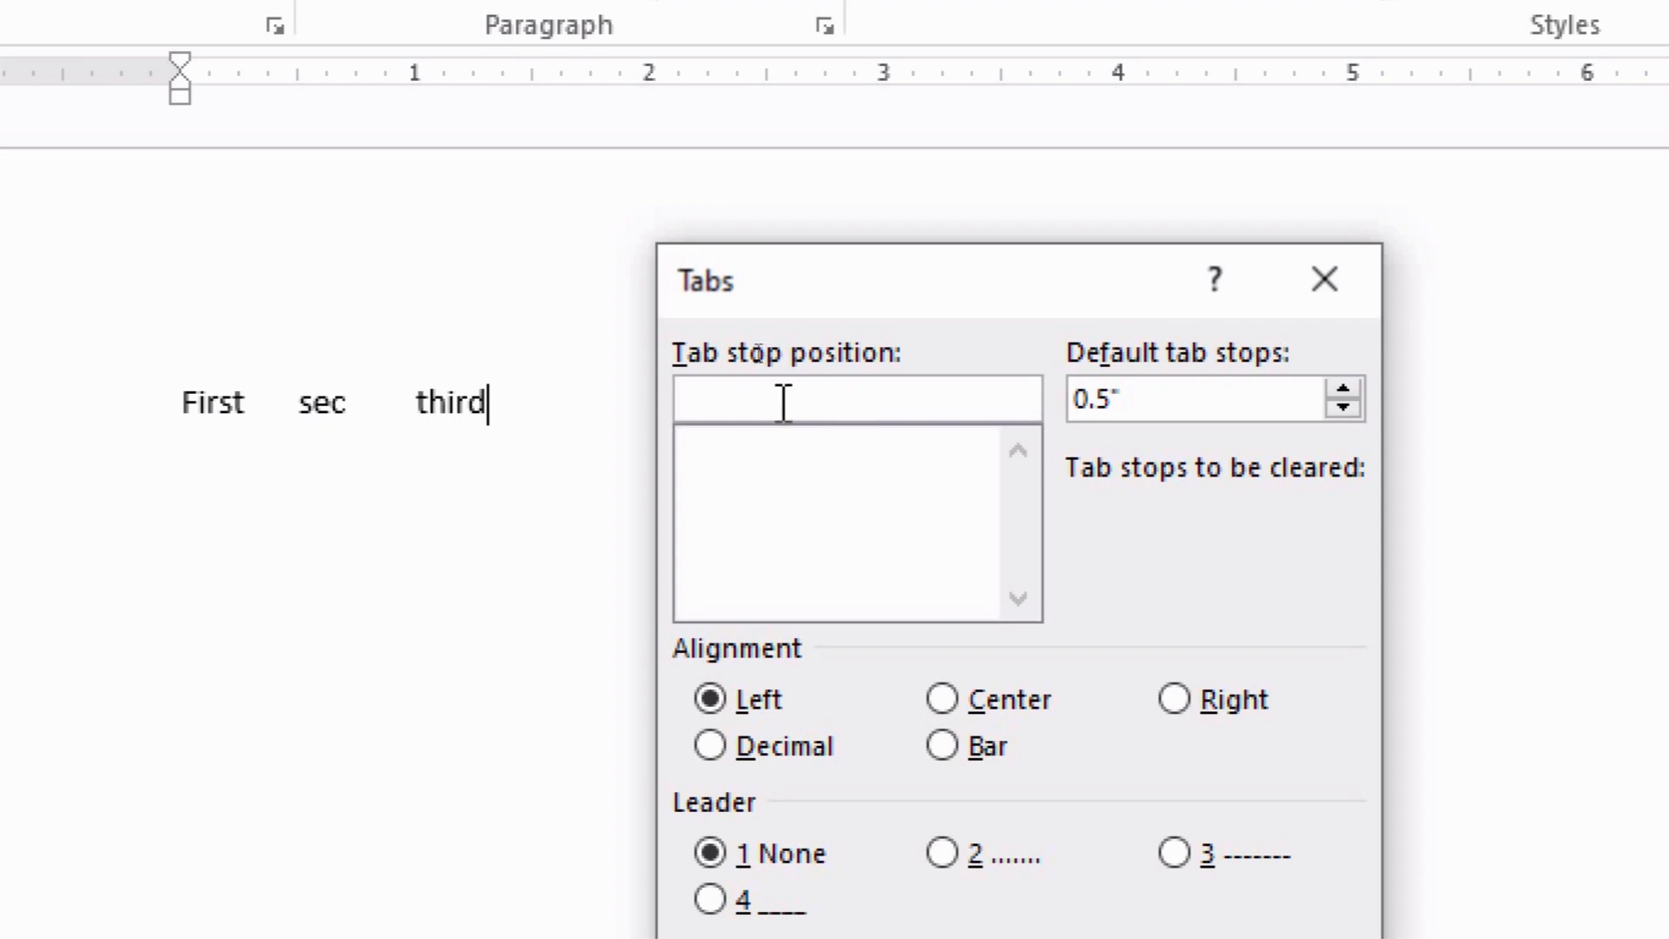
drag(1131, 398, 1071, 398)
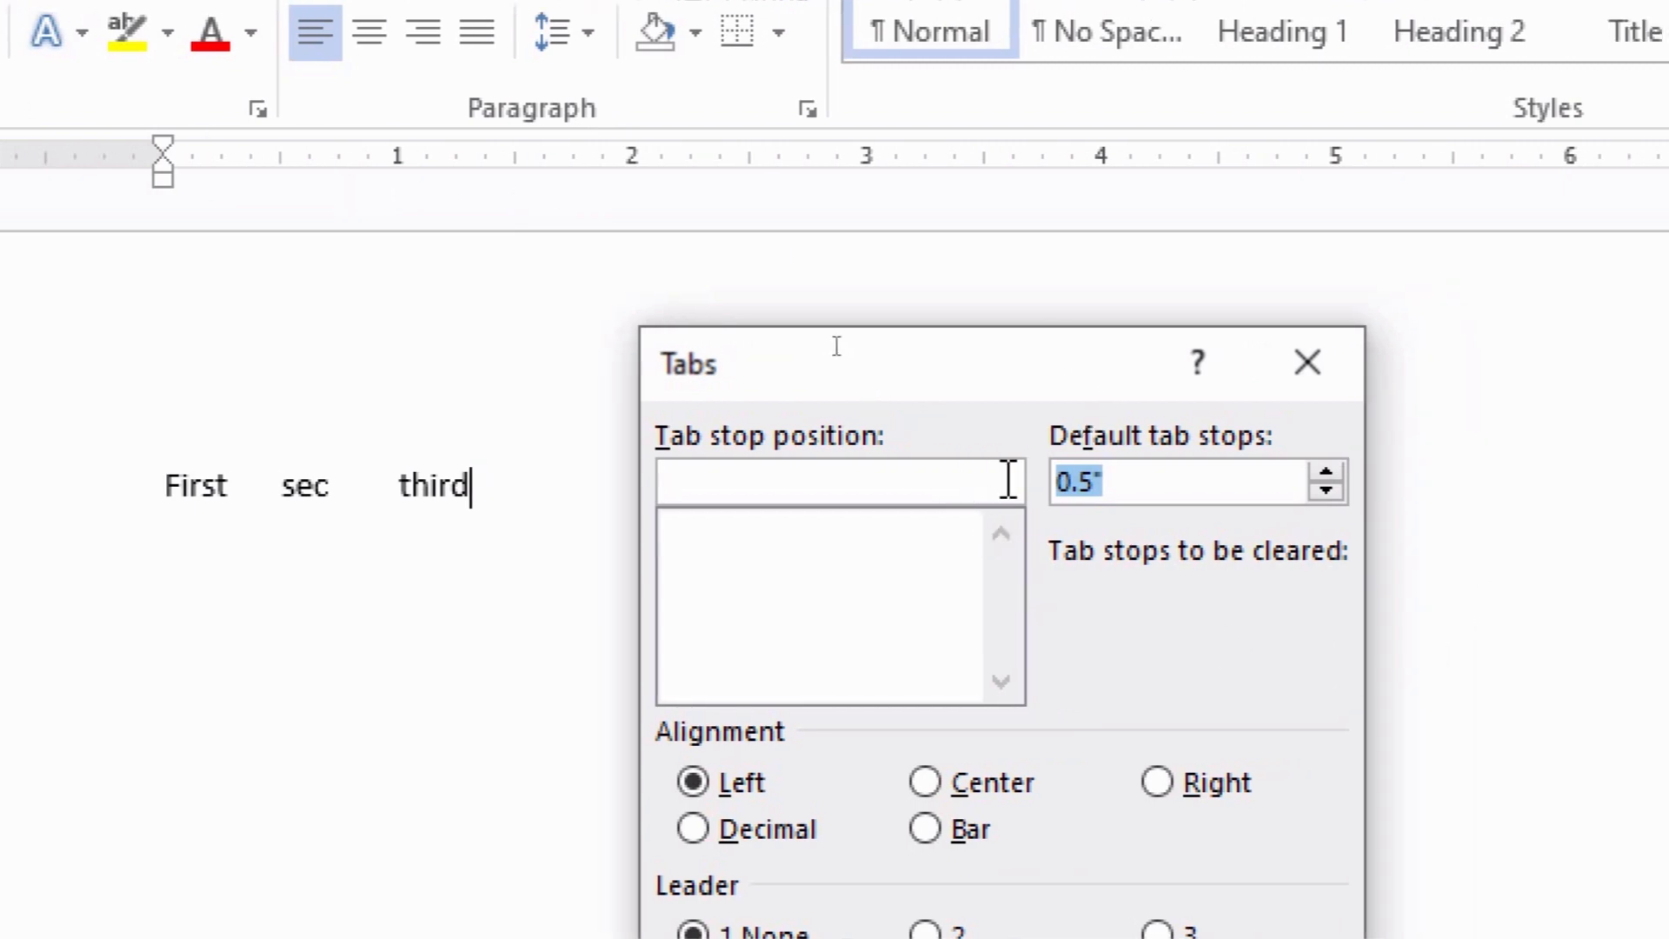
Add a left-aligned tab stop at 1" with no leader.
click(905, 484)
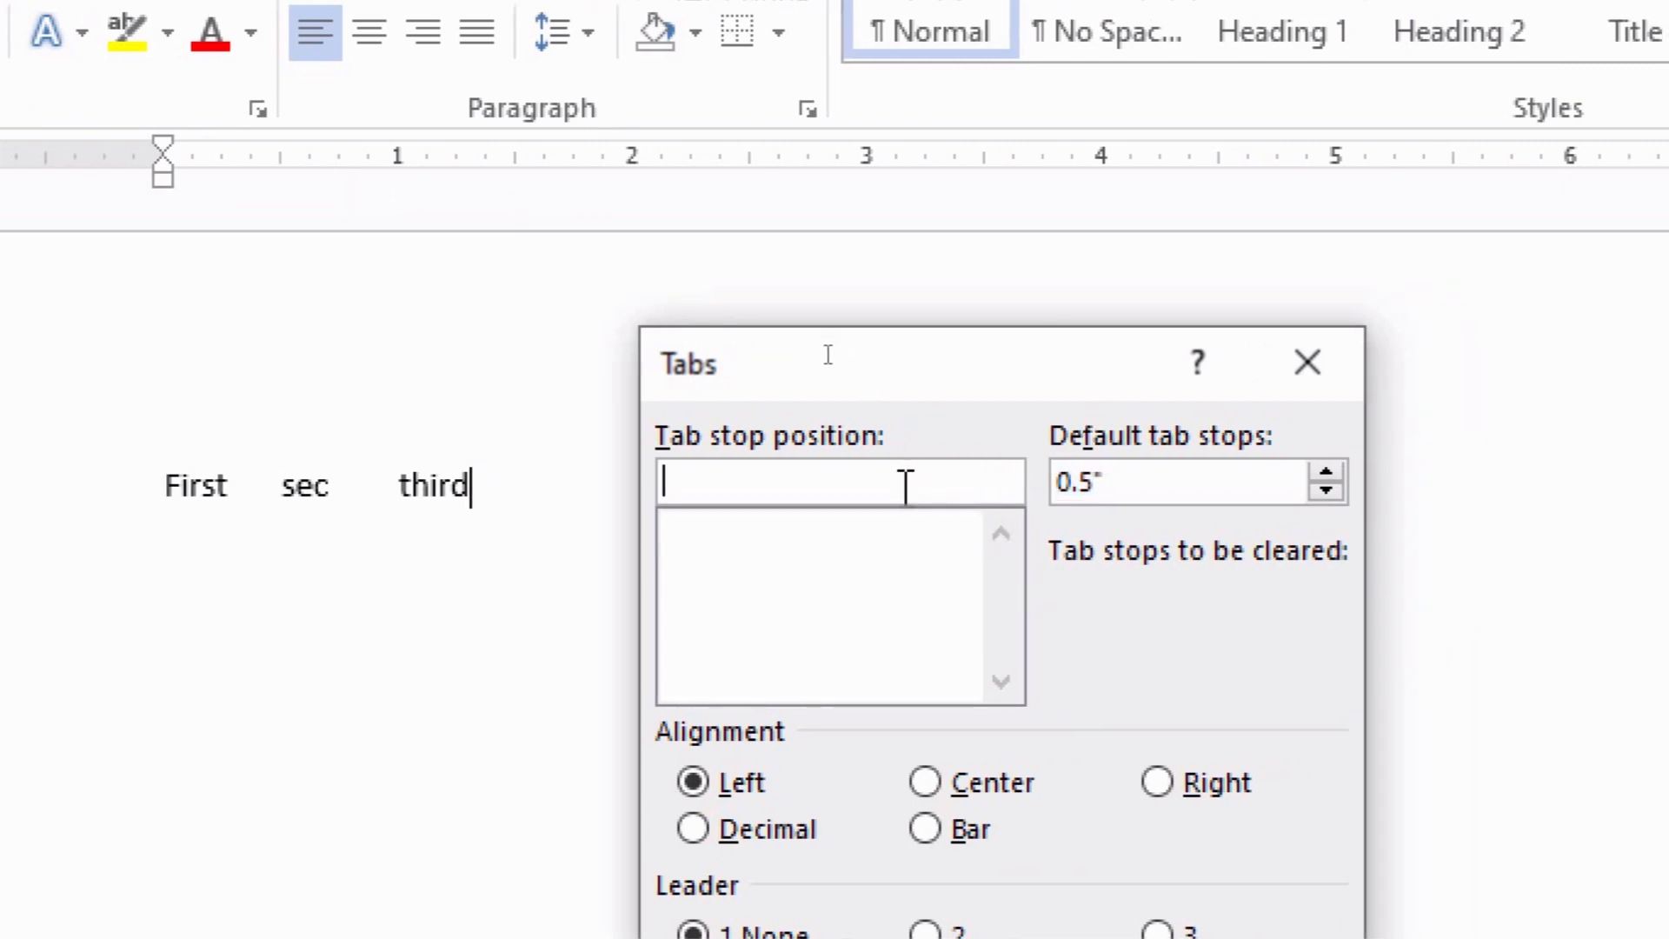
text(1"")
key(BackSpace)
key(BackSpace)
text(")
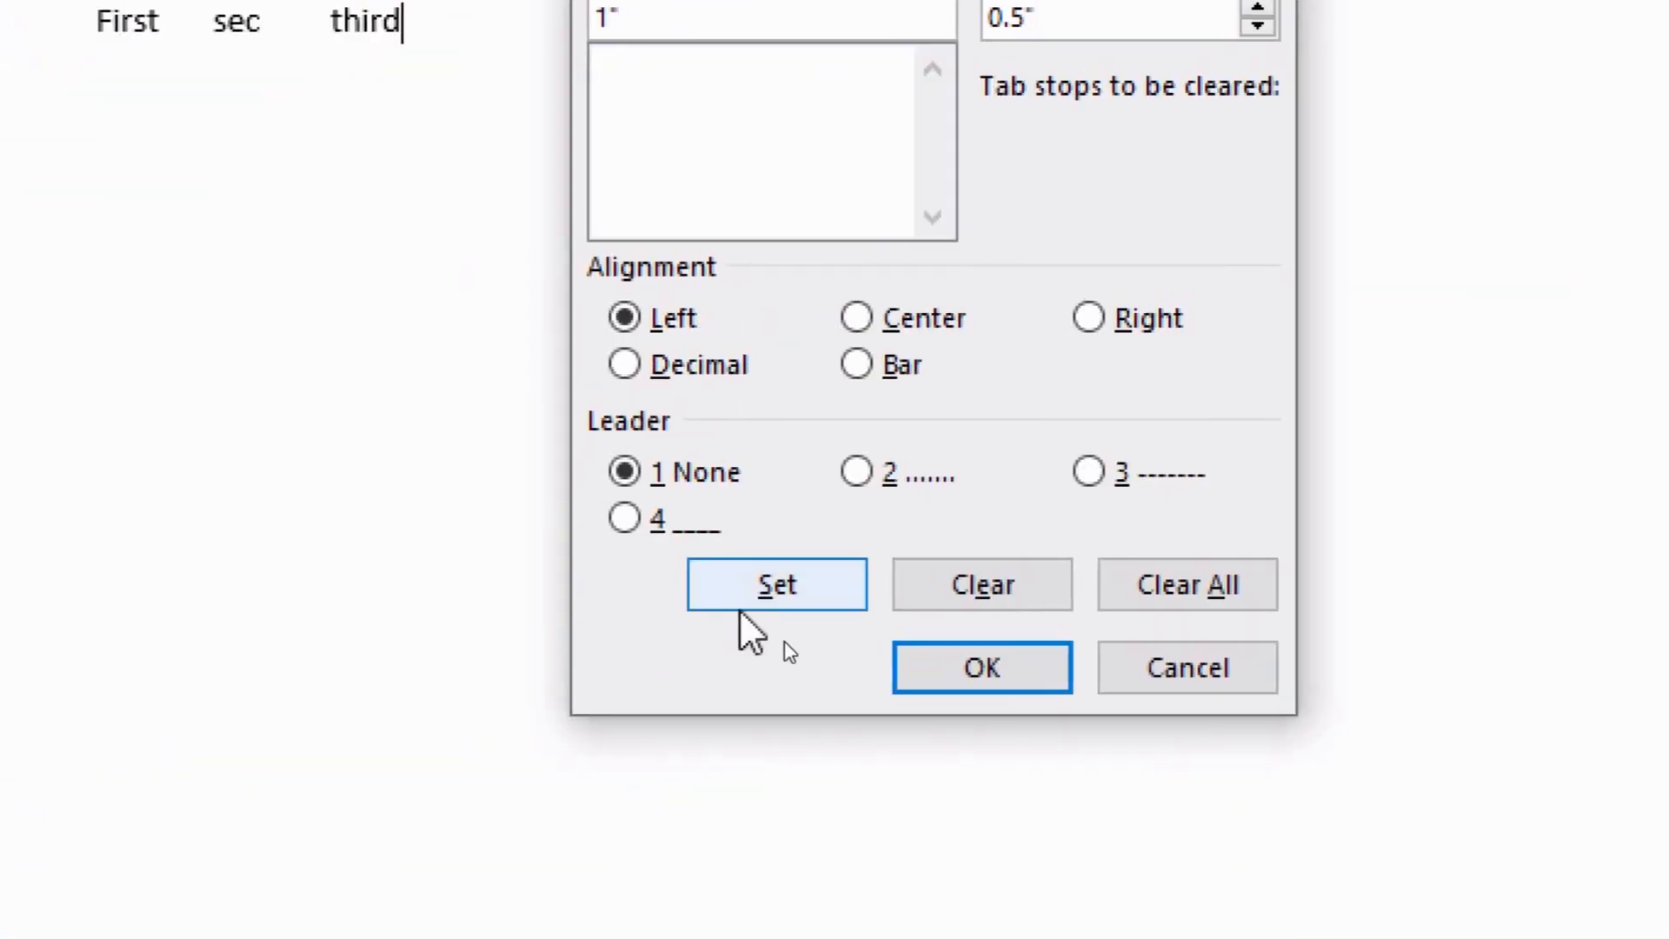
click(753, 592)
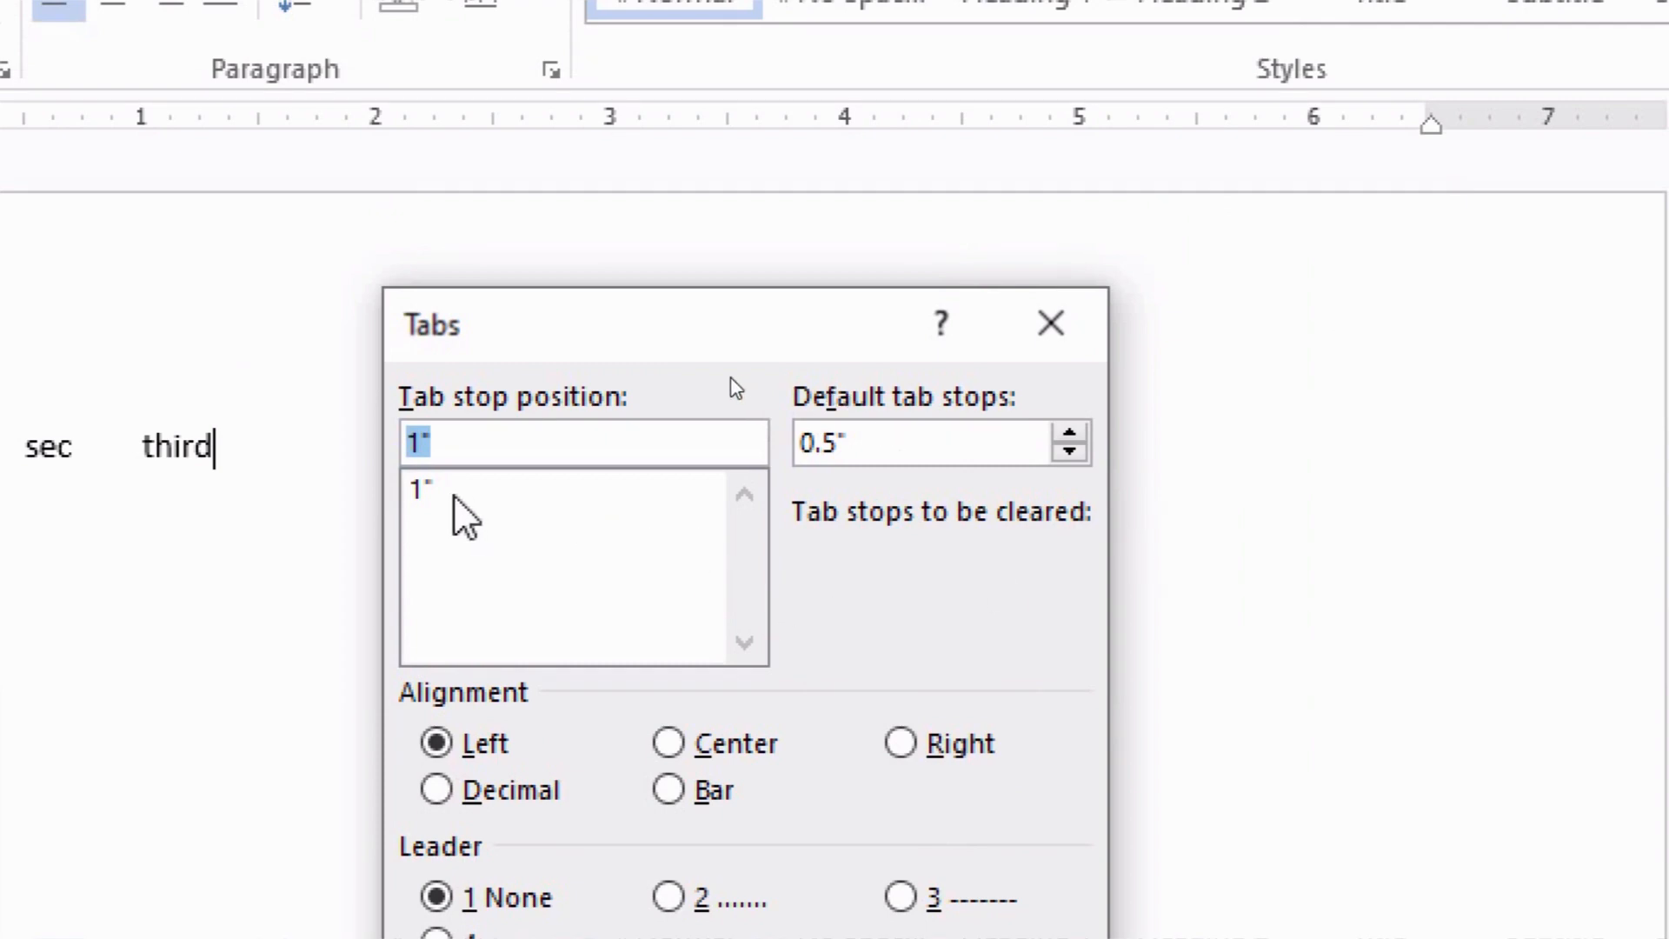
Add two more left-aligned tab stops without leaders, at 2.5" and 3.5".
click(452, 441)
key(BackSpace)
key(BackSpace)
text(2.5)
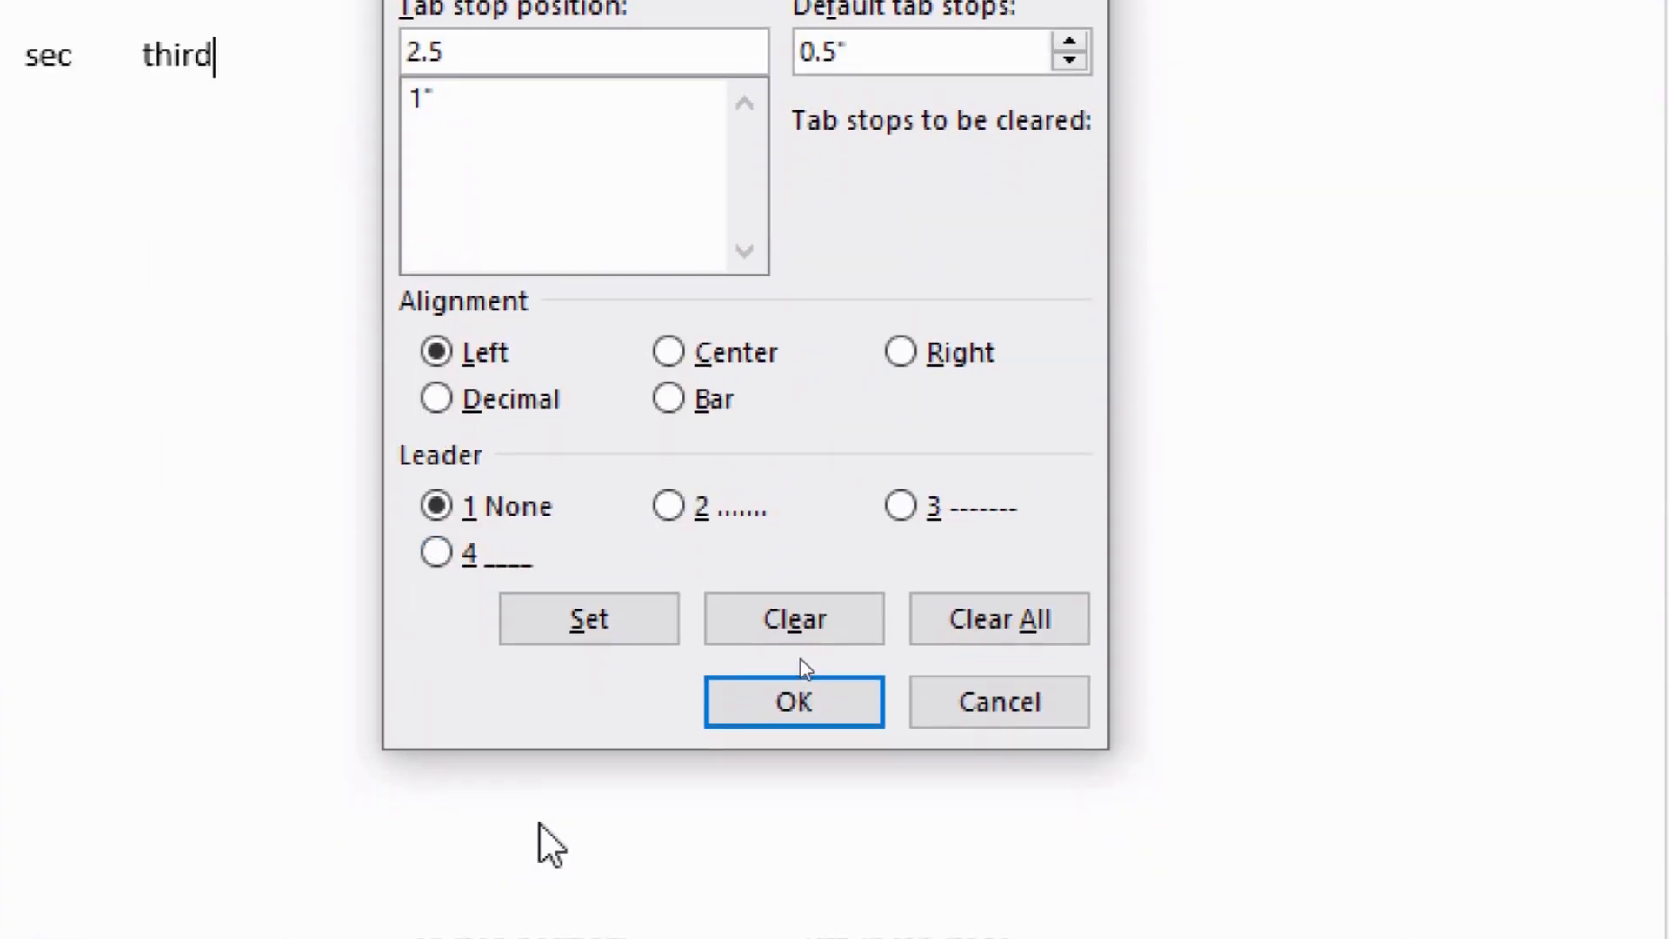
click(591, 619)
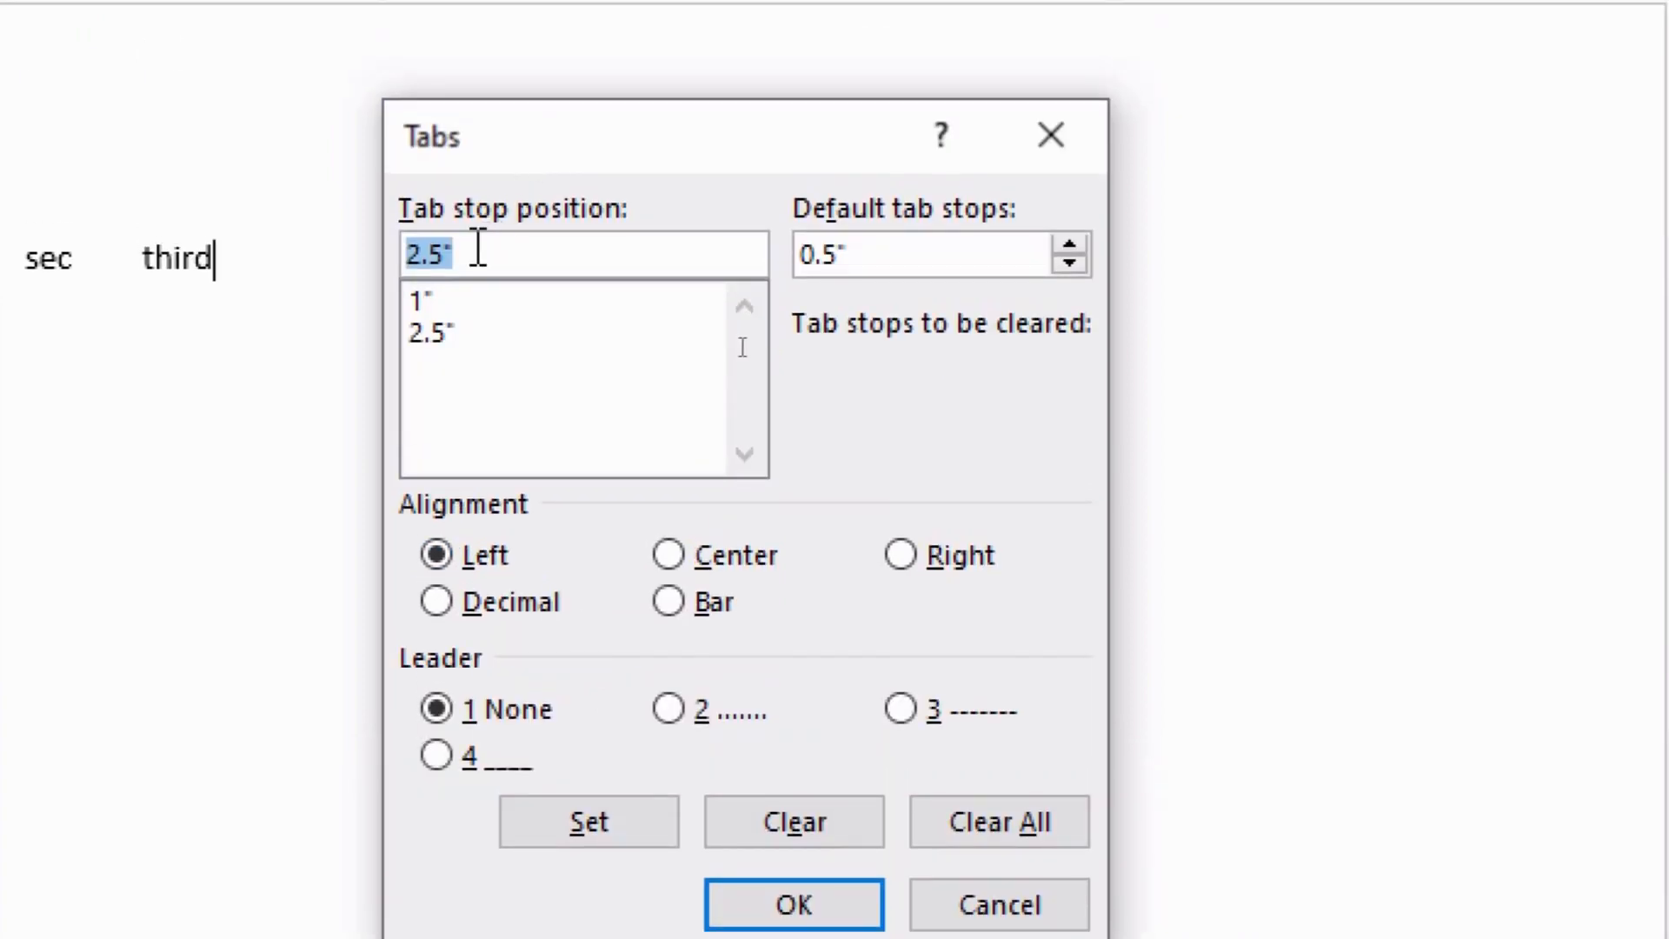
text(3.5)
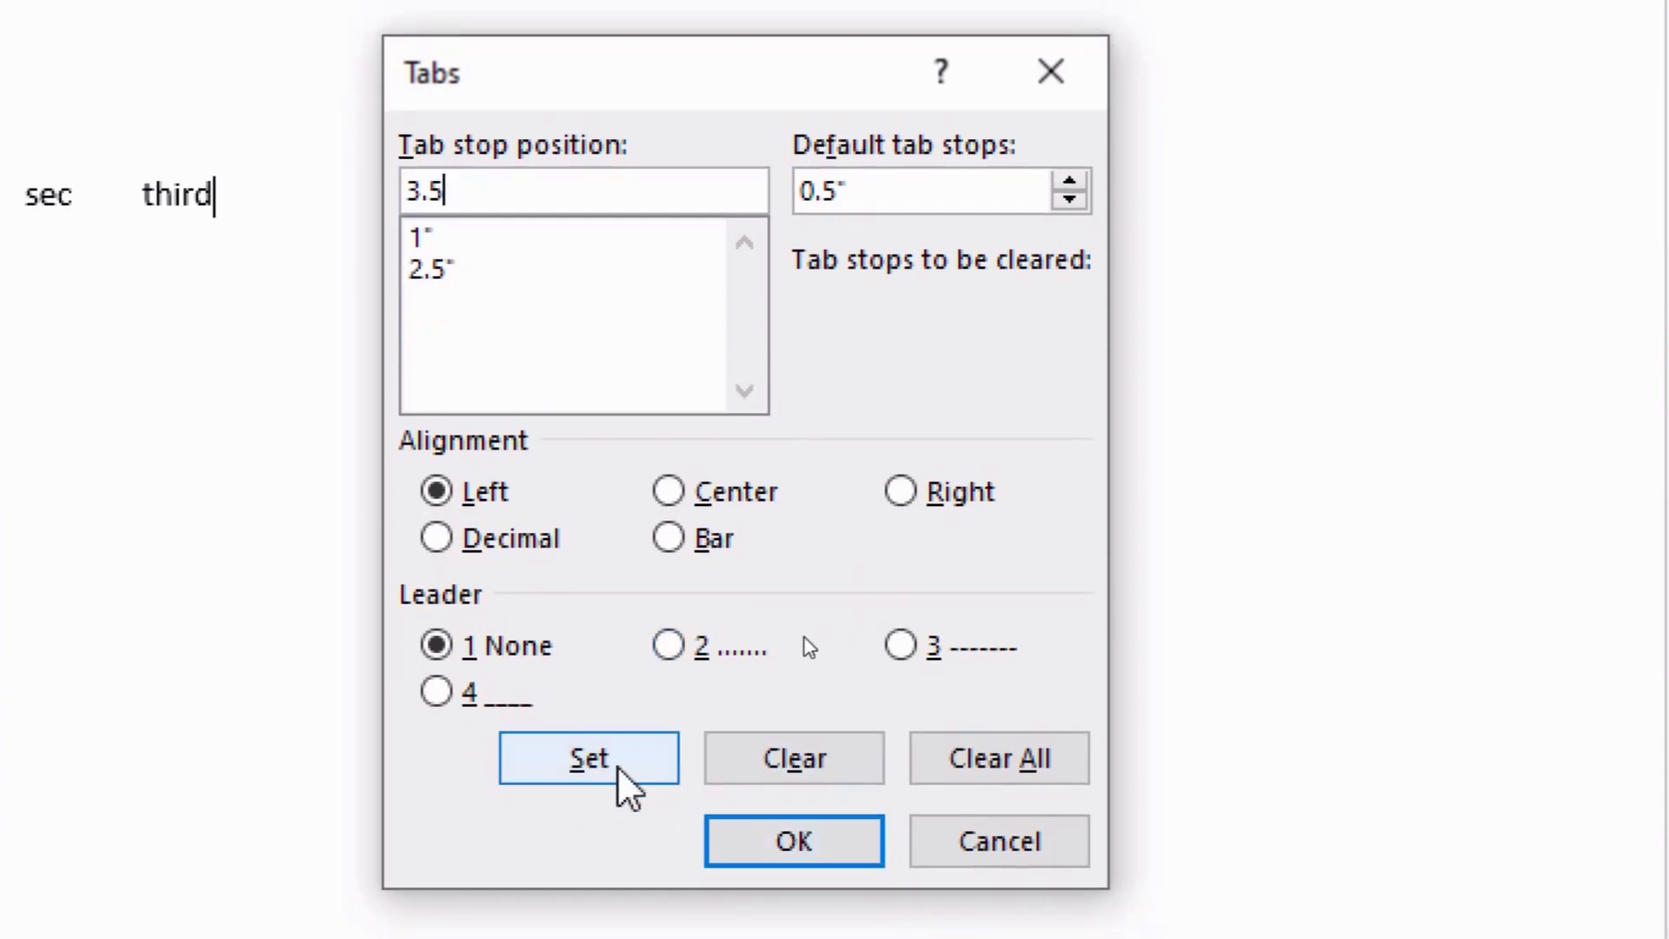
click(589, 759)
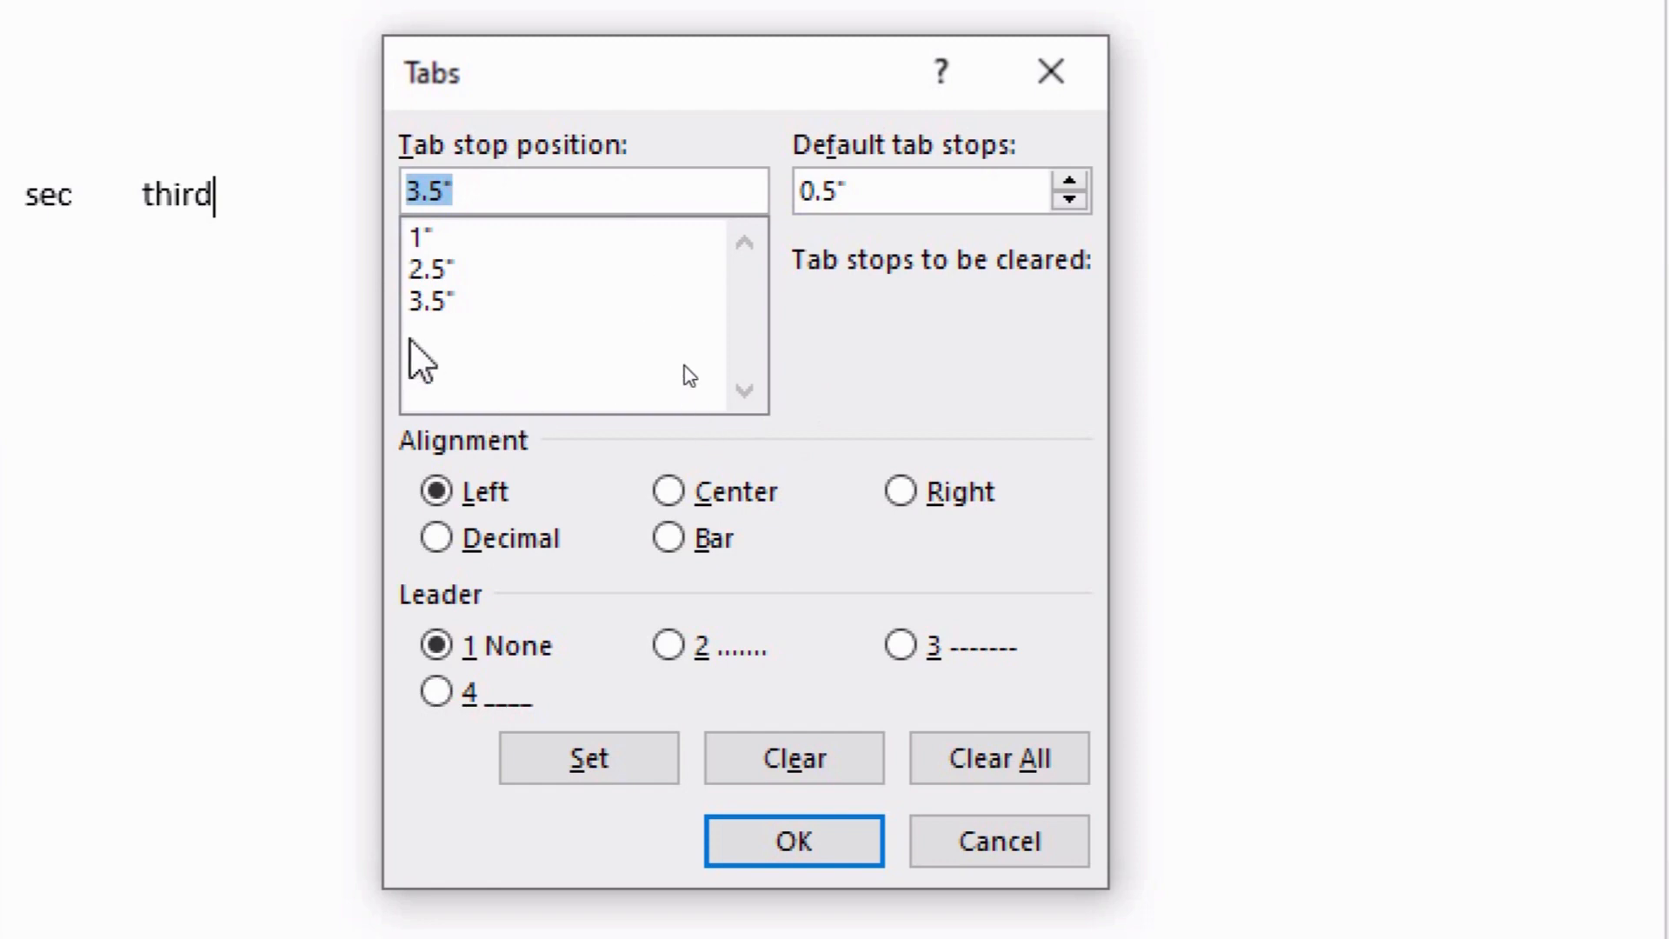
Check the individual entries in the tab stop list and apply the tab stops to the paragraph.
click(427, 269)
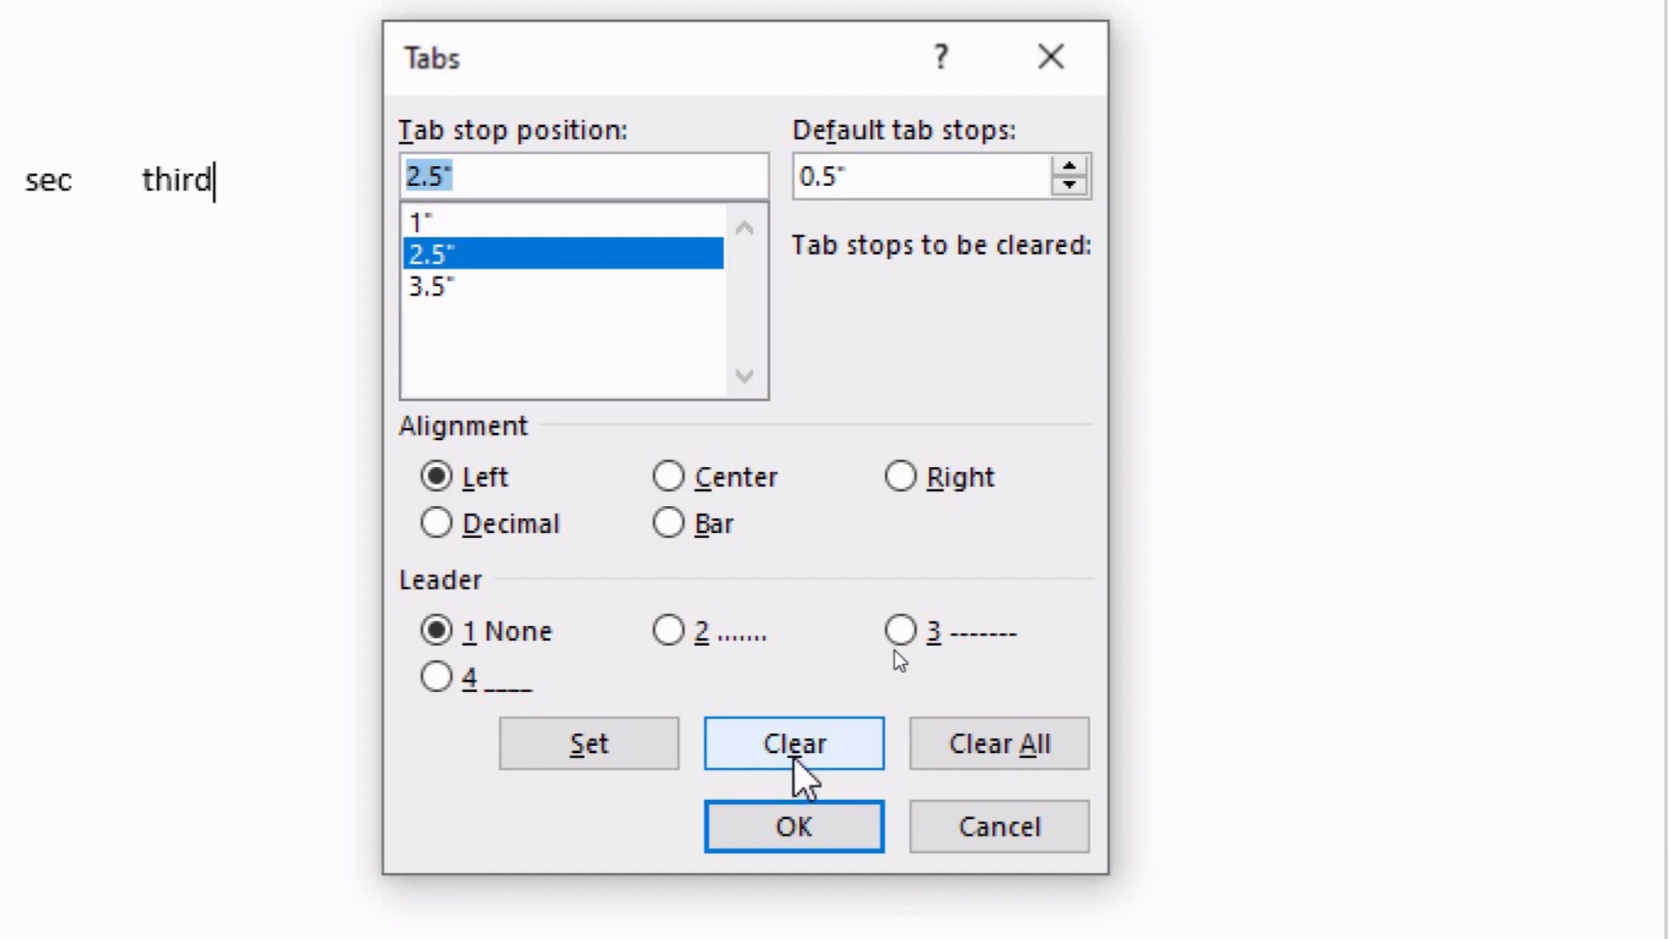
click(457, 291)
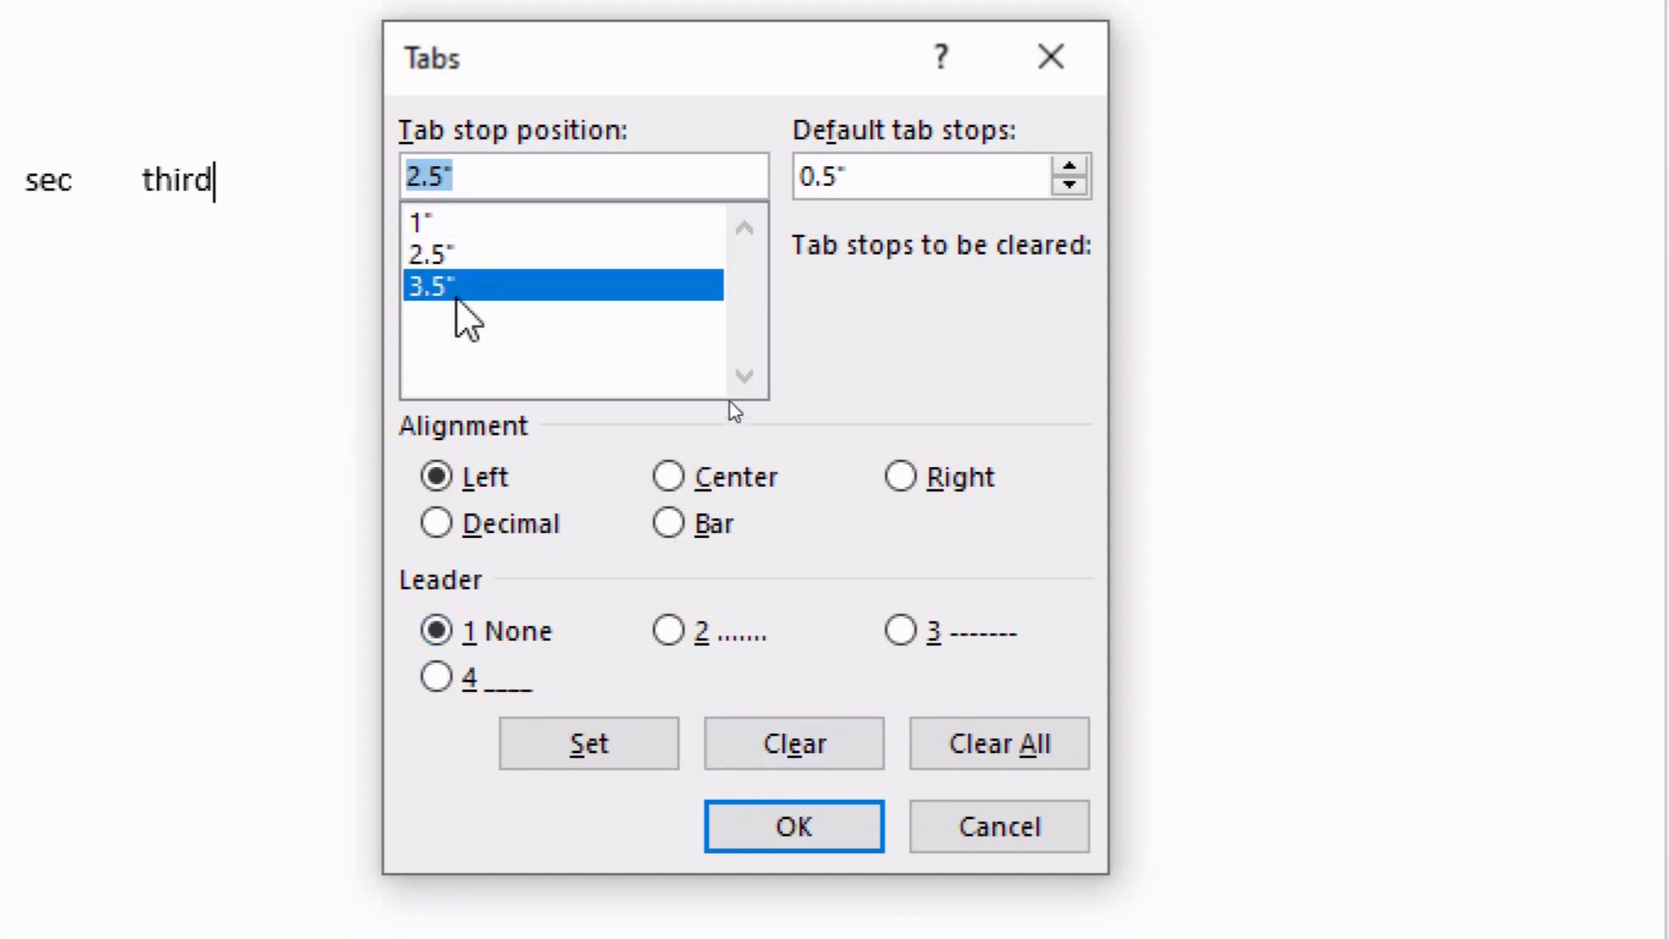
click(421, 222)
click(430, 255)
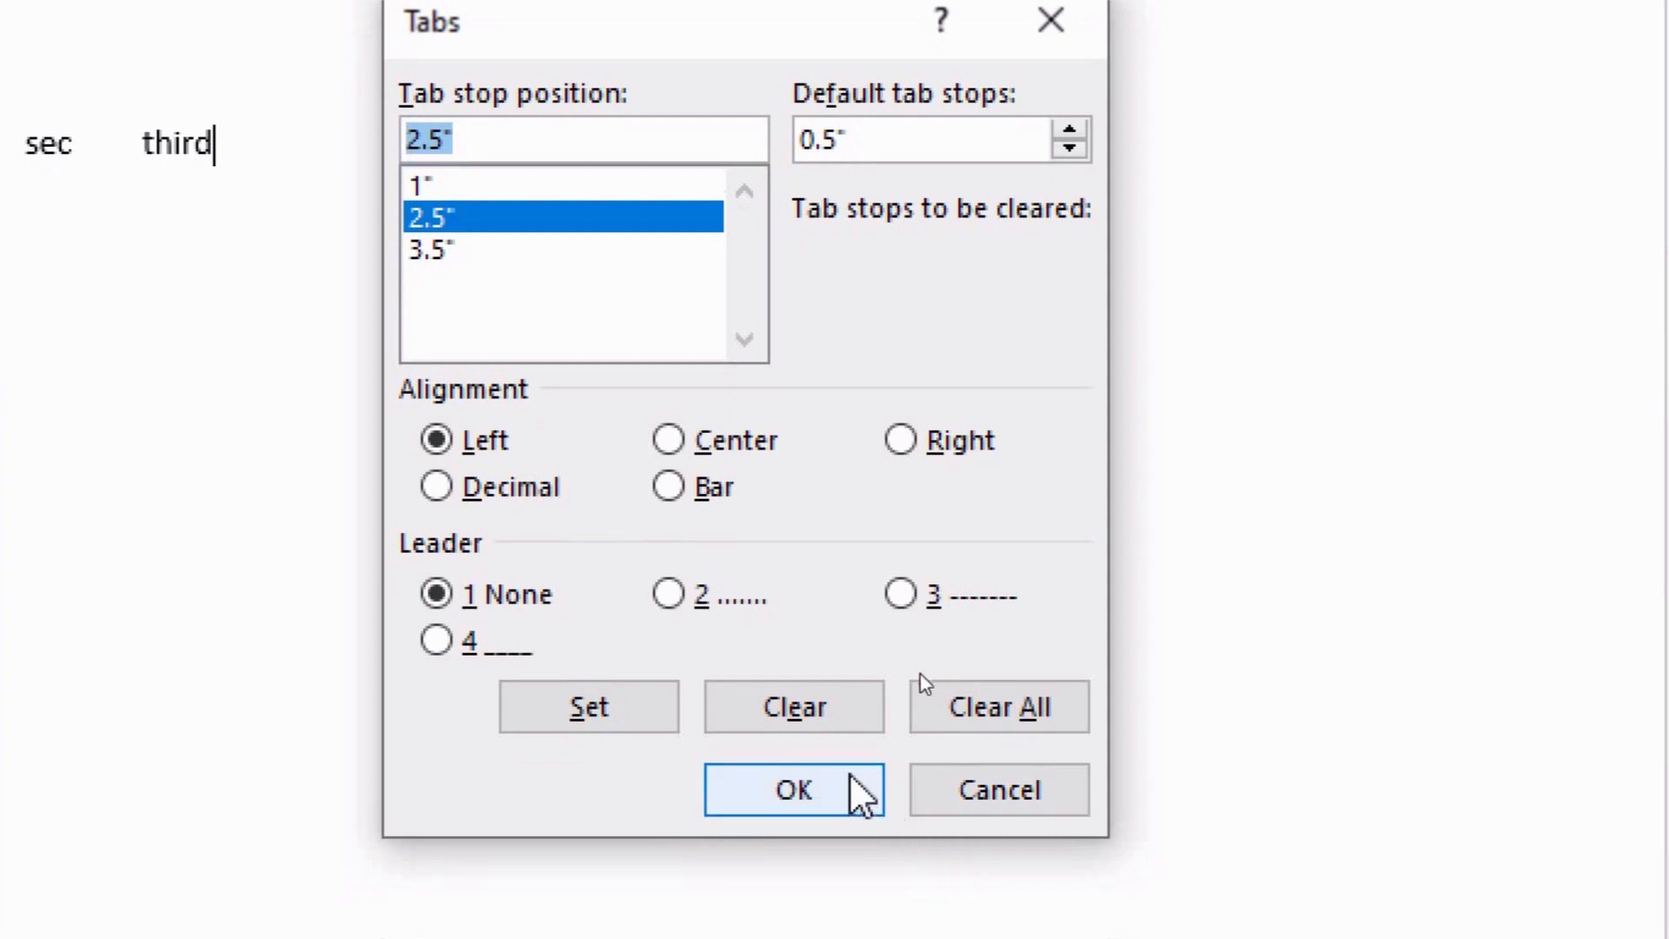
click(812, 787)
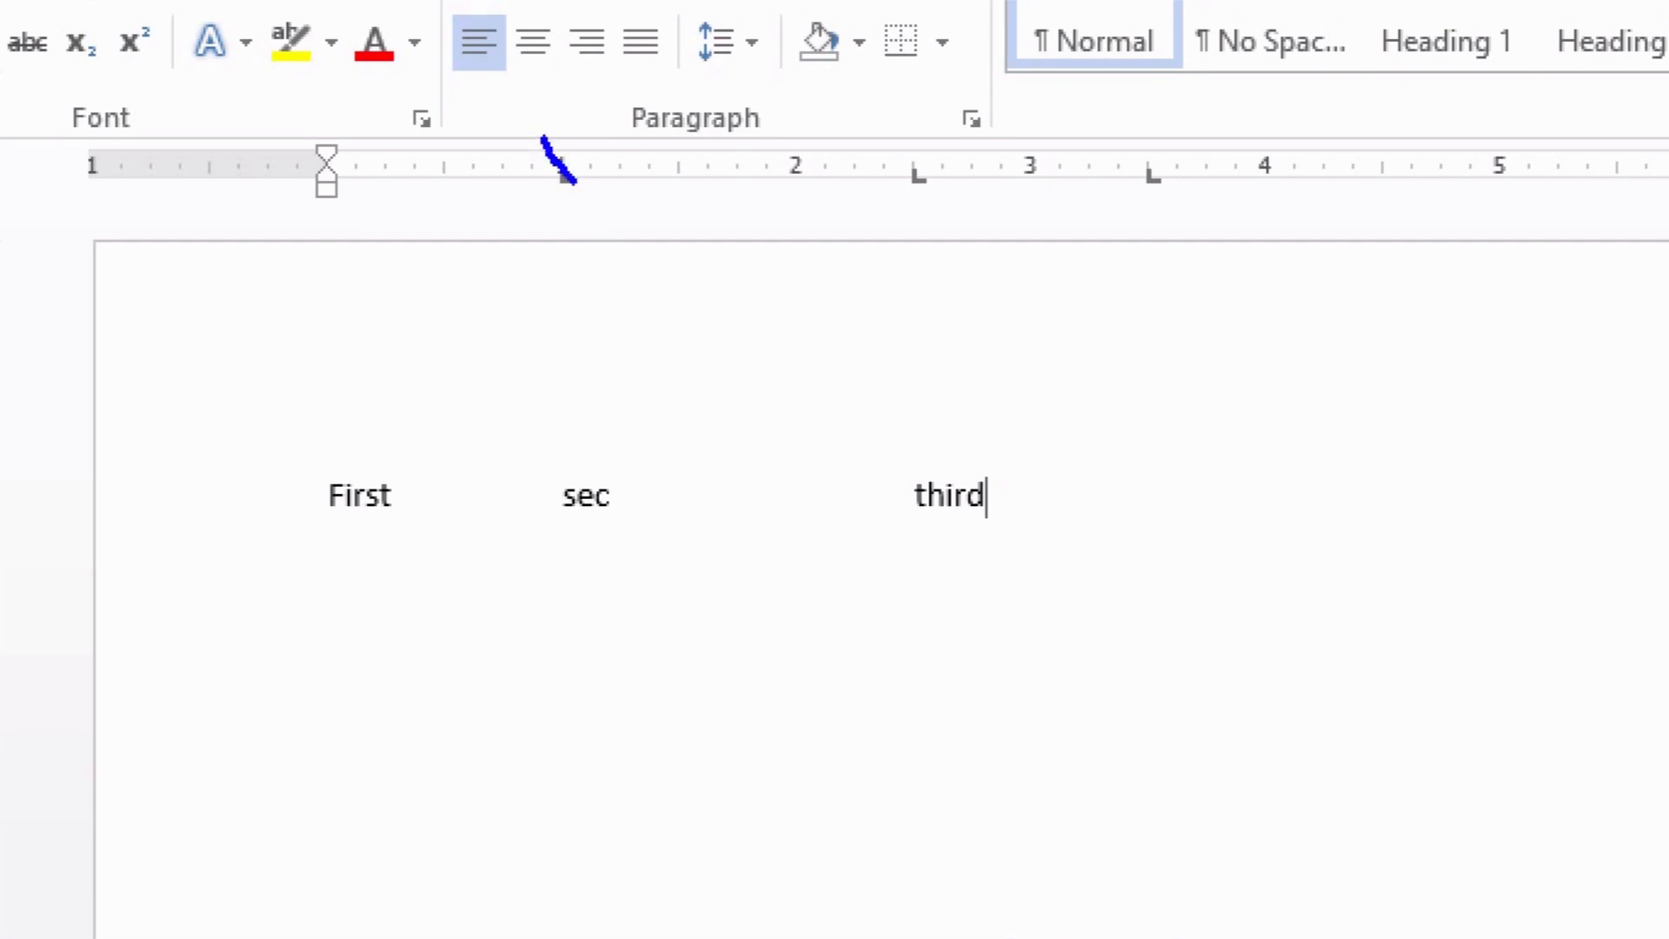
drag(521, 133, 595, 230)
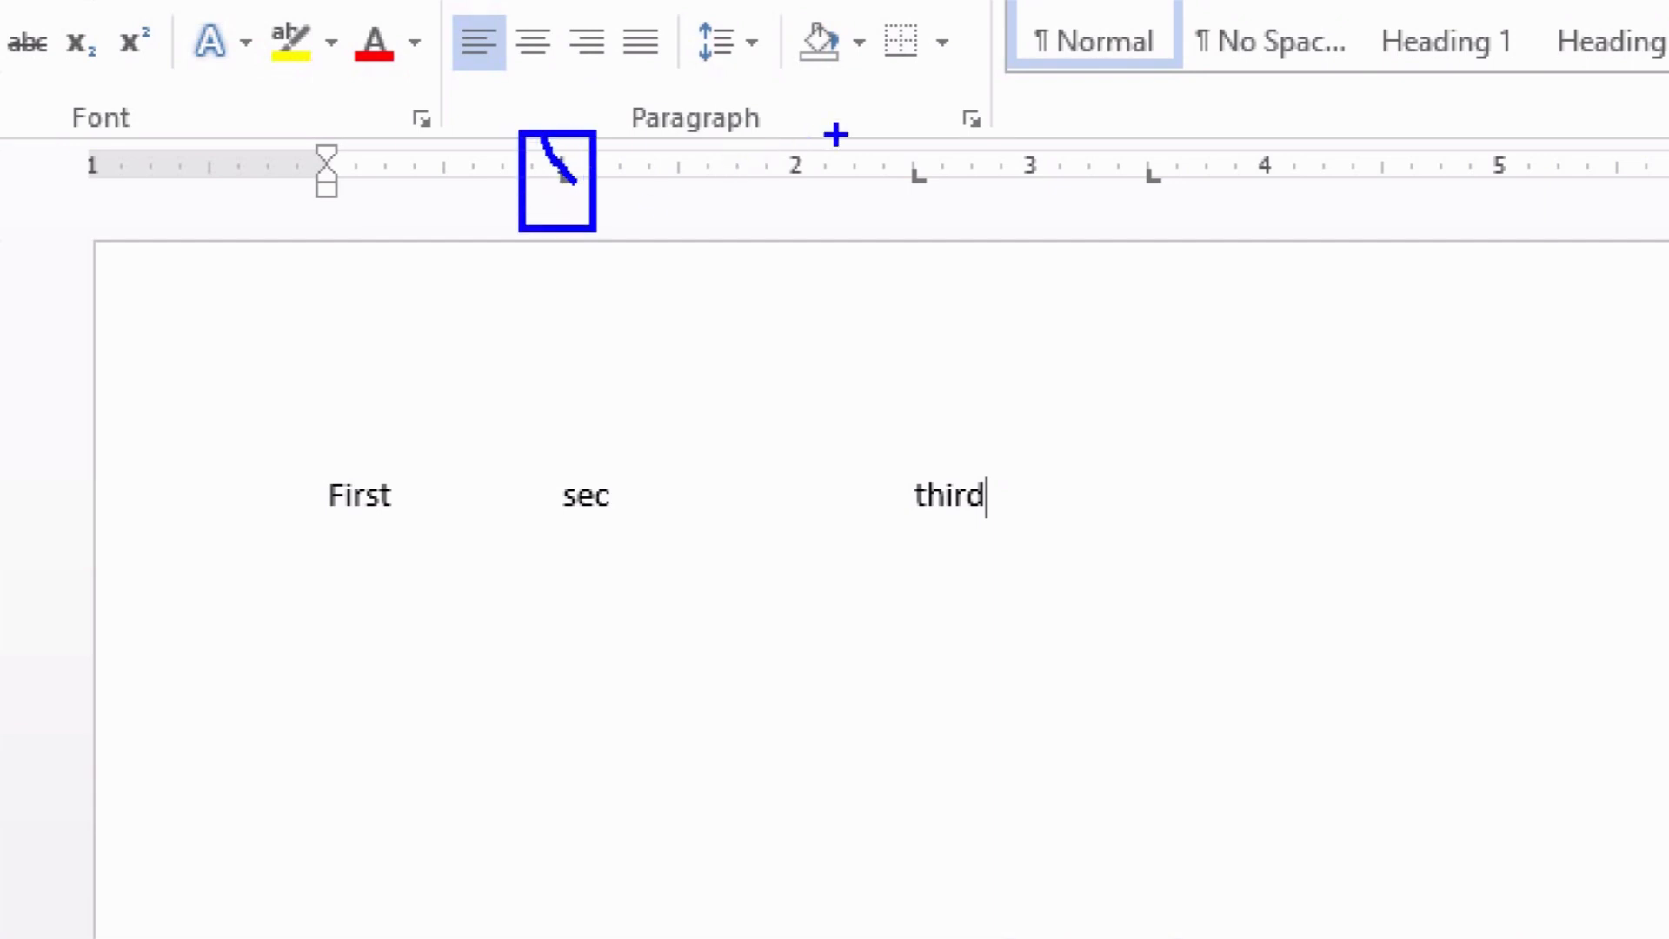
drag(877, 130, 953, 210)
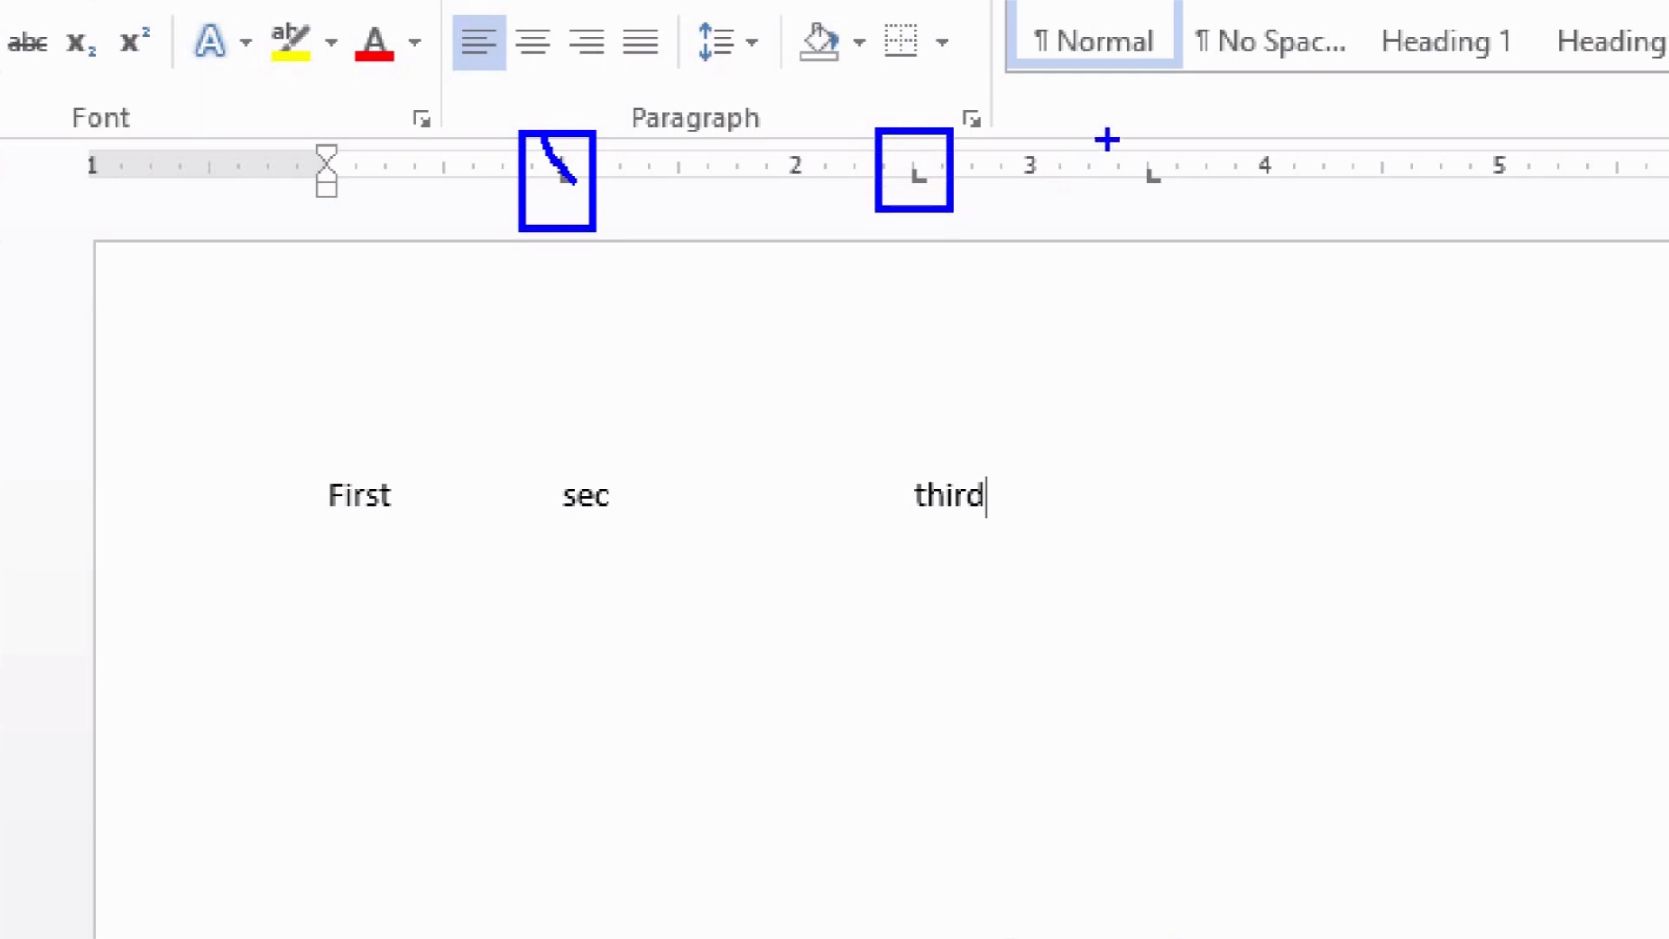
drag(1126, 131, 1184, 215)
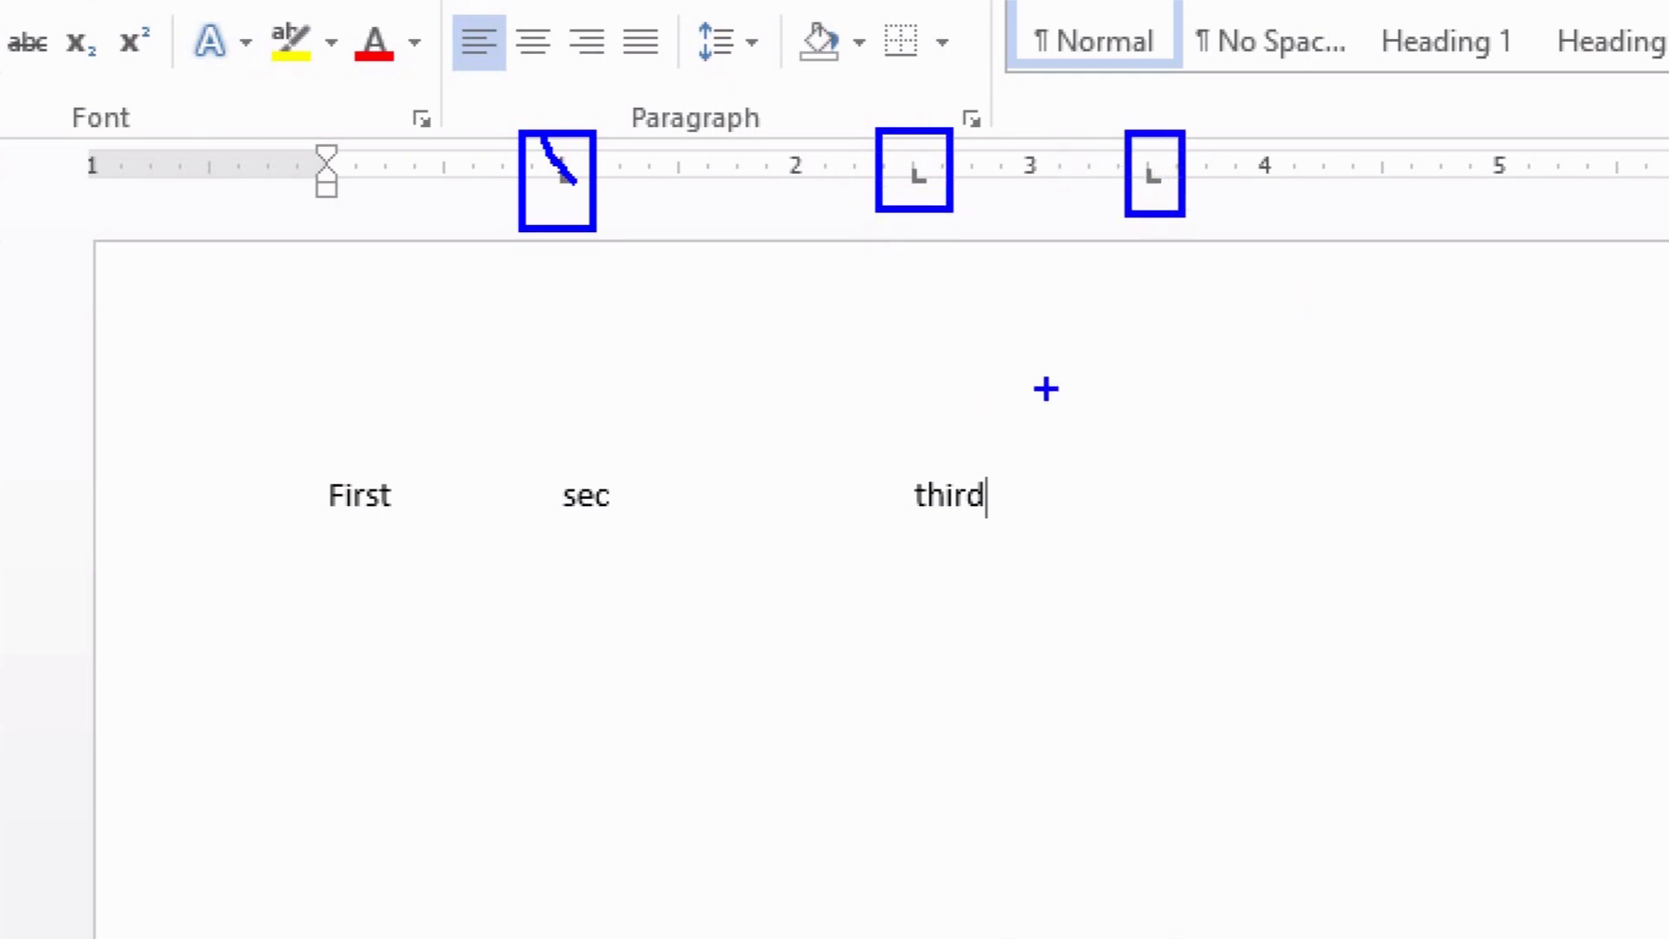
key(Escape)
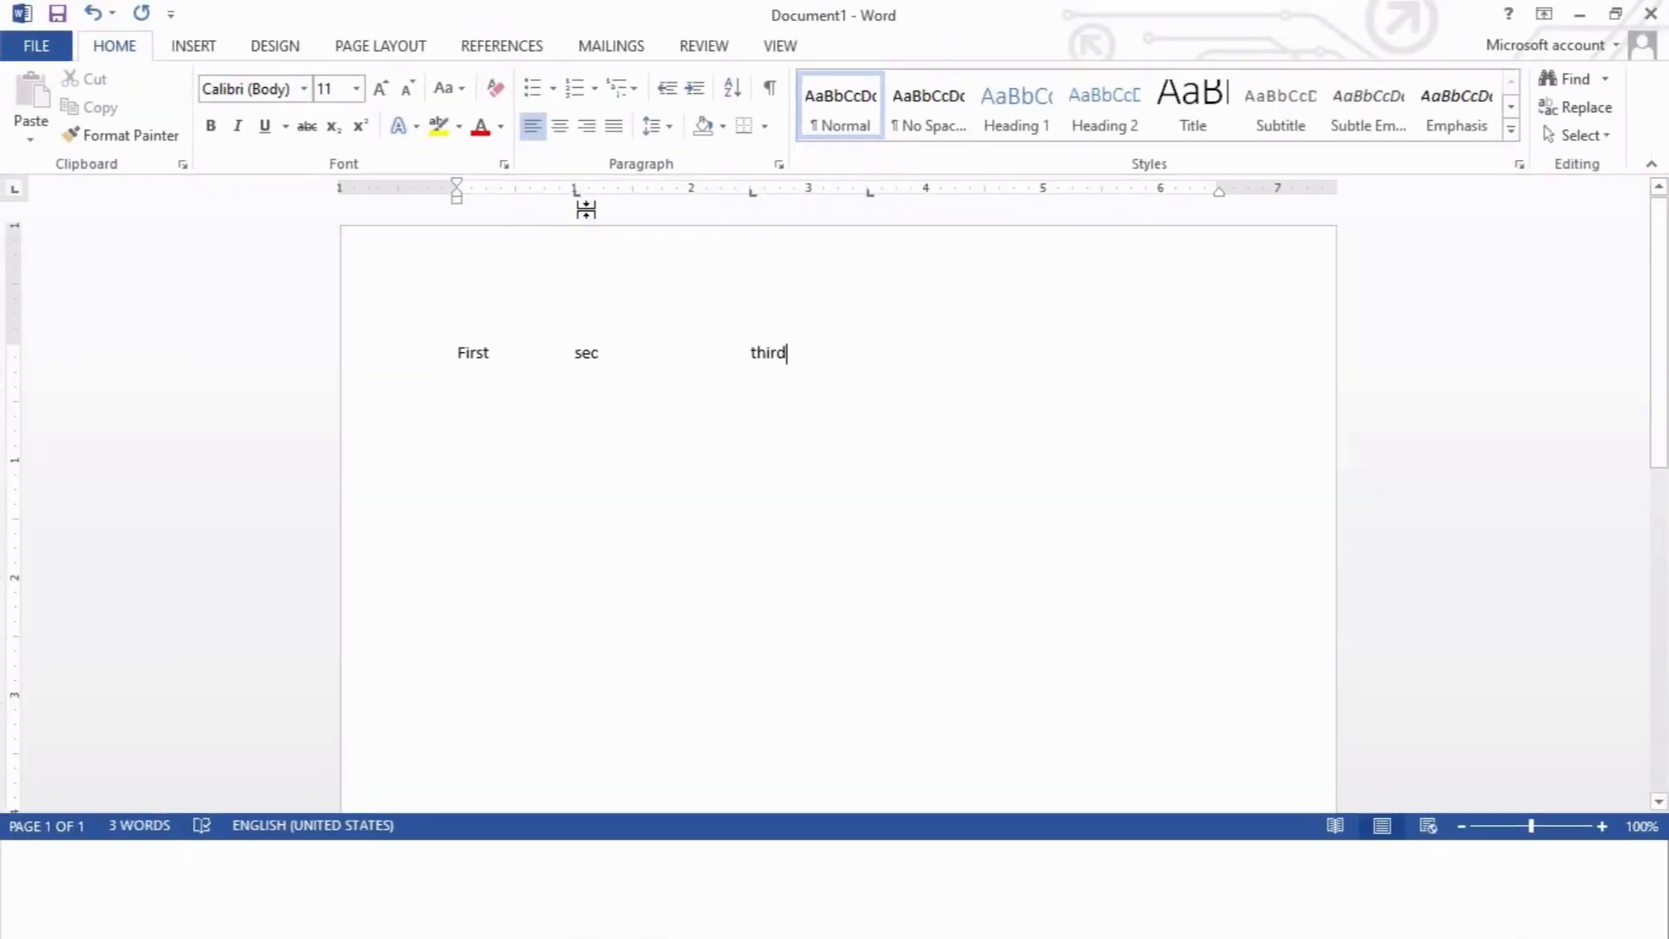
Replace the sample line with tab-separated headings Sno, Name, Class and Percent, followed by student record 1 with class VI and percent 78.5.
drag(807, 352, 405, 346)
key(Delete)
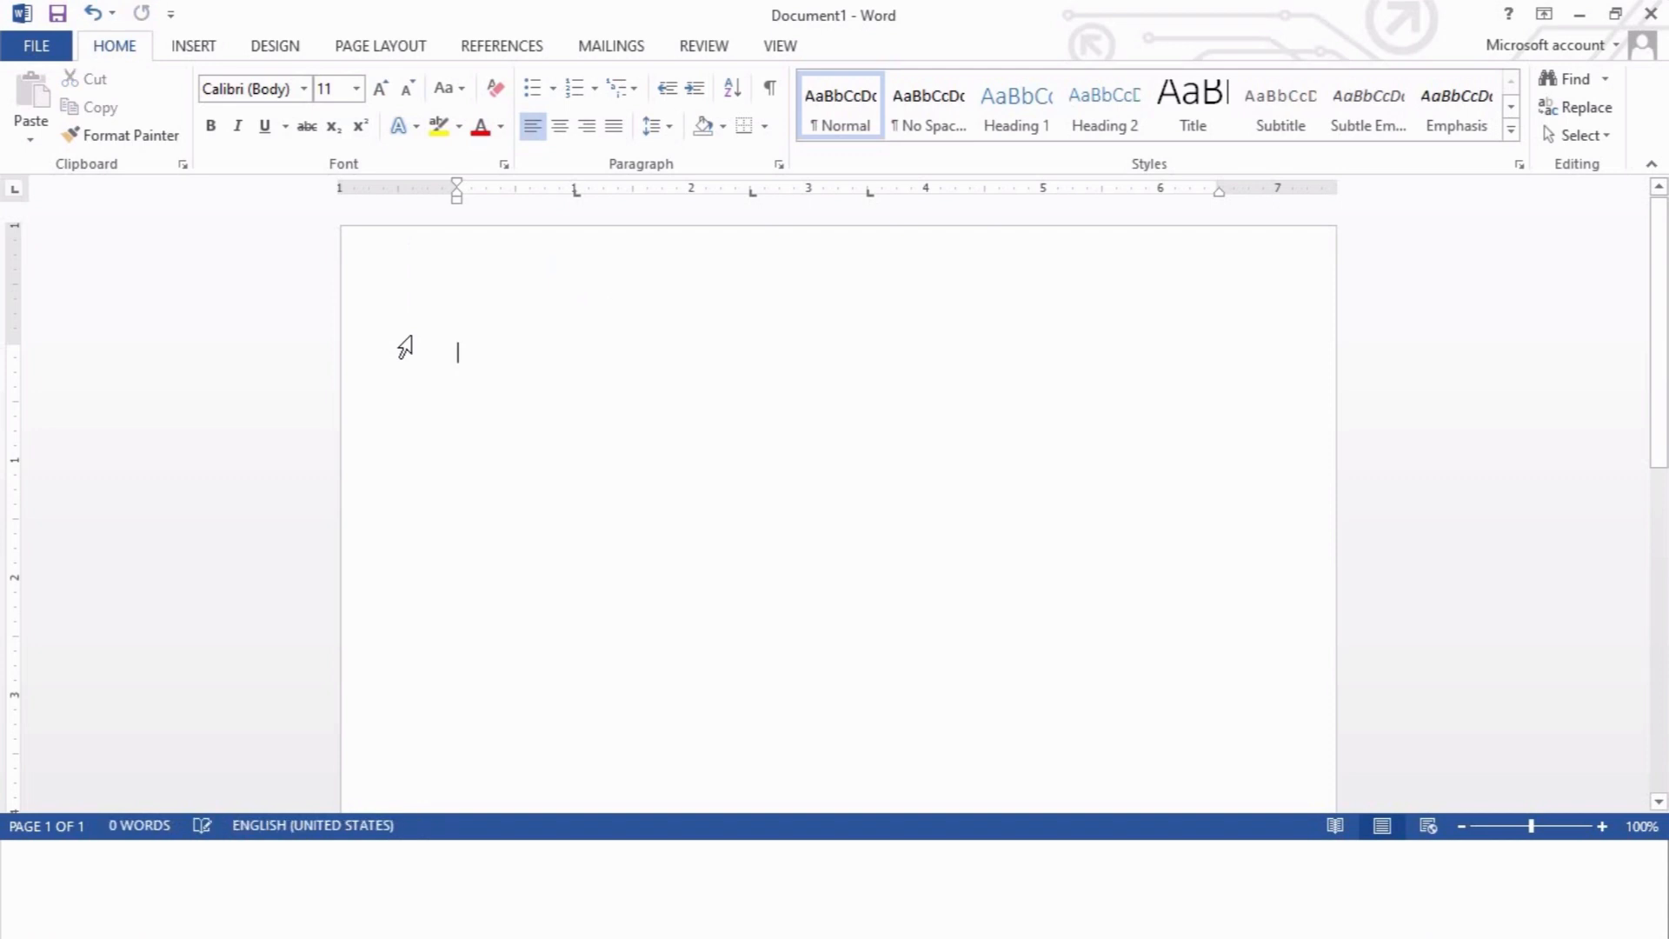
text(Sno	)
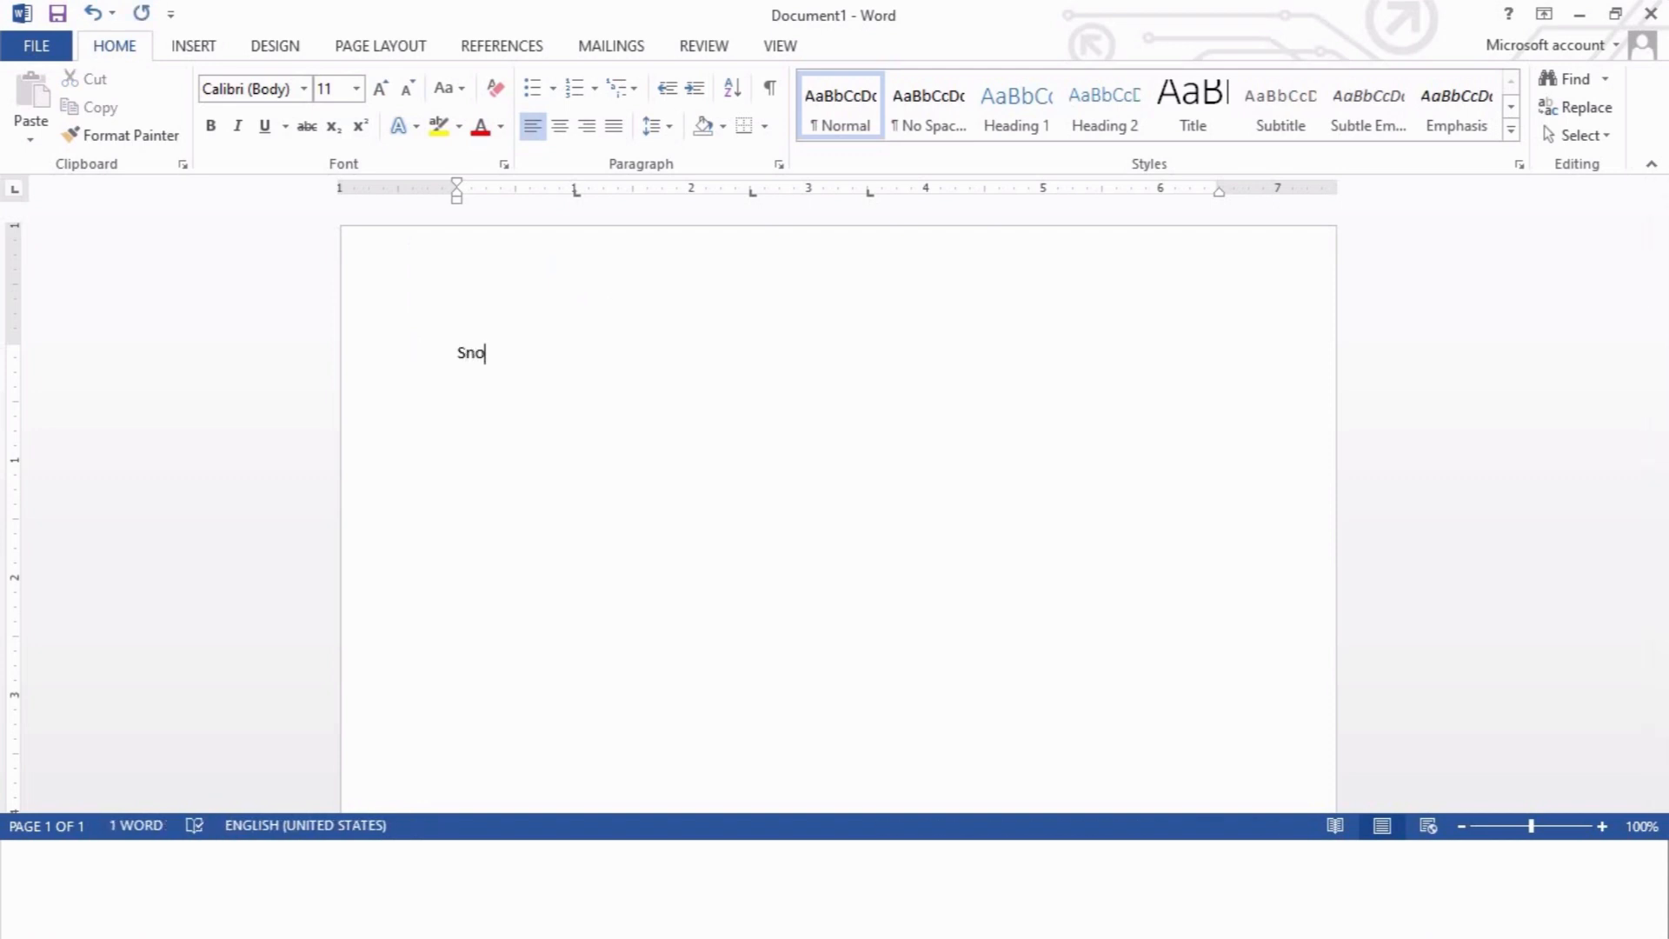
text(Name)
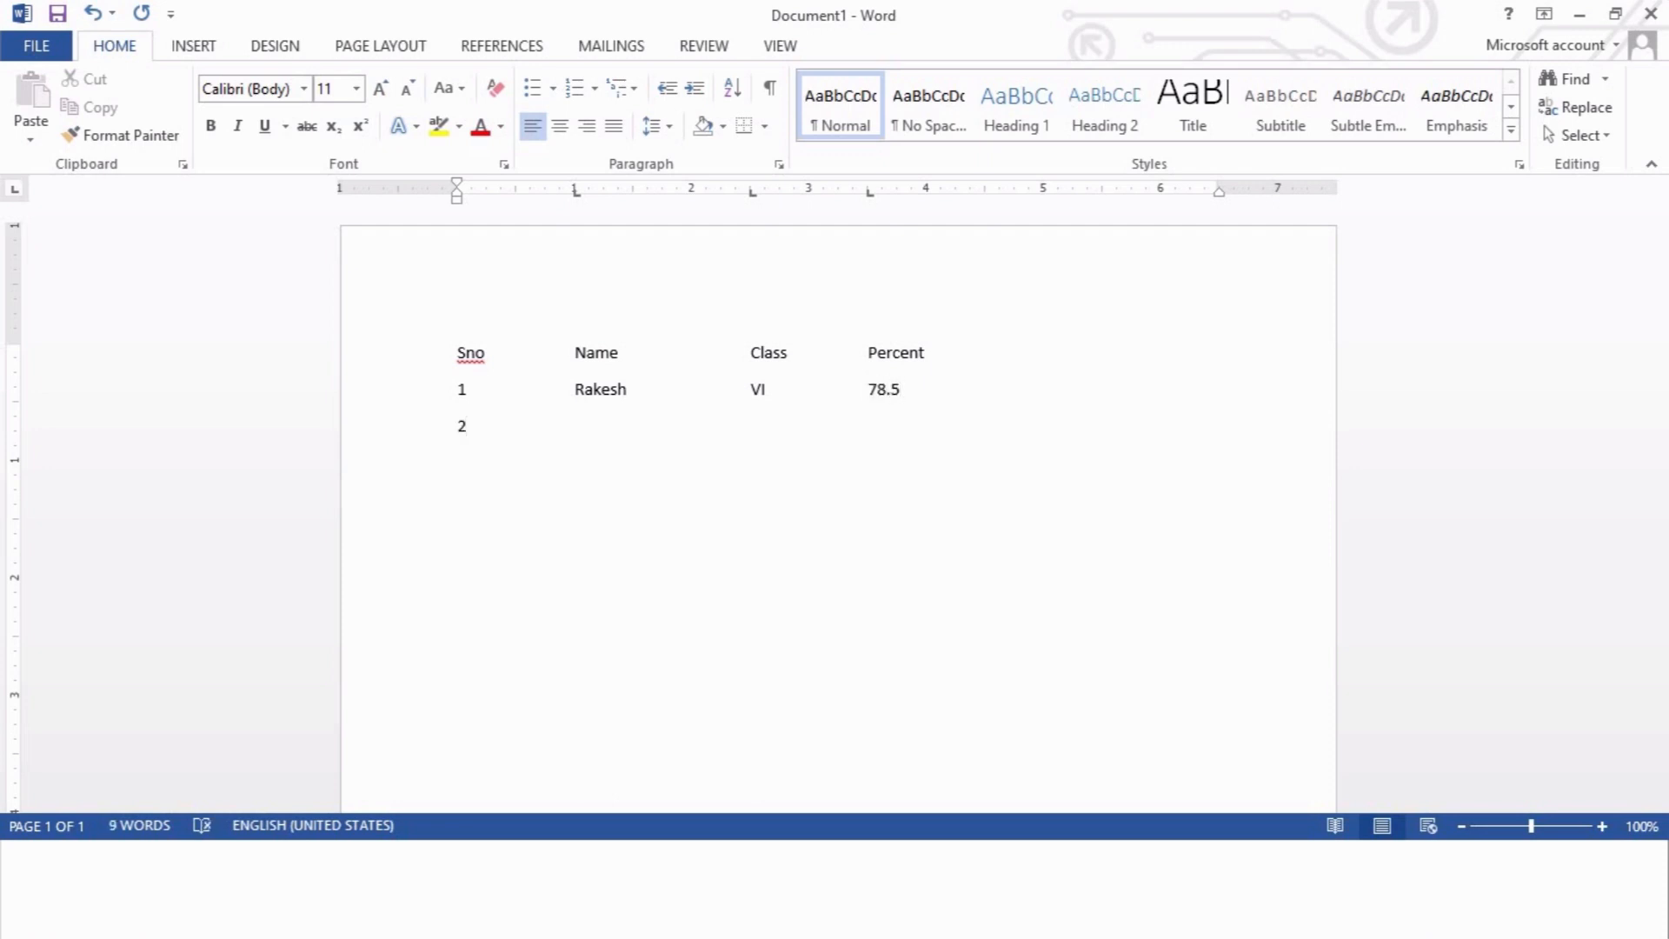
Complete row 2 with the student's name, class VII and percent 95.5, separated by tabs.
text(Kamal)
key(Tab)
text(VII	)
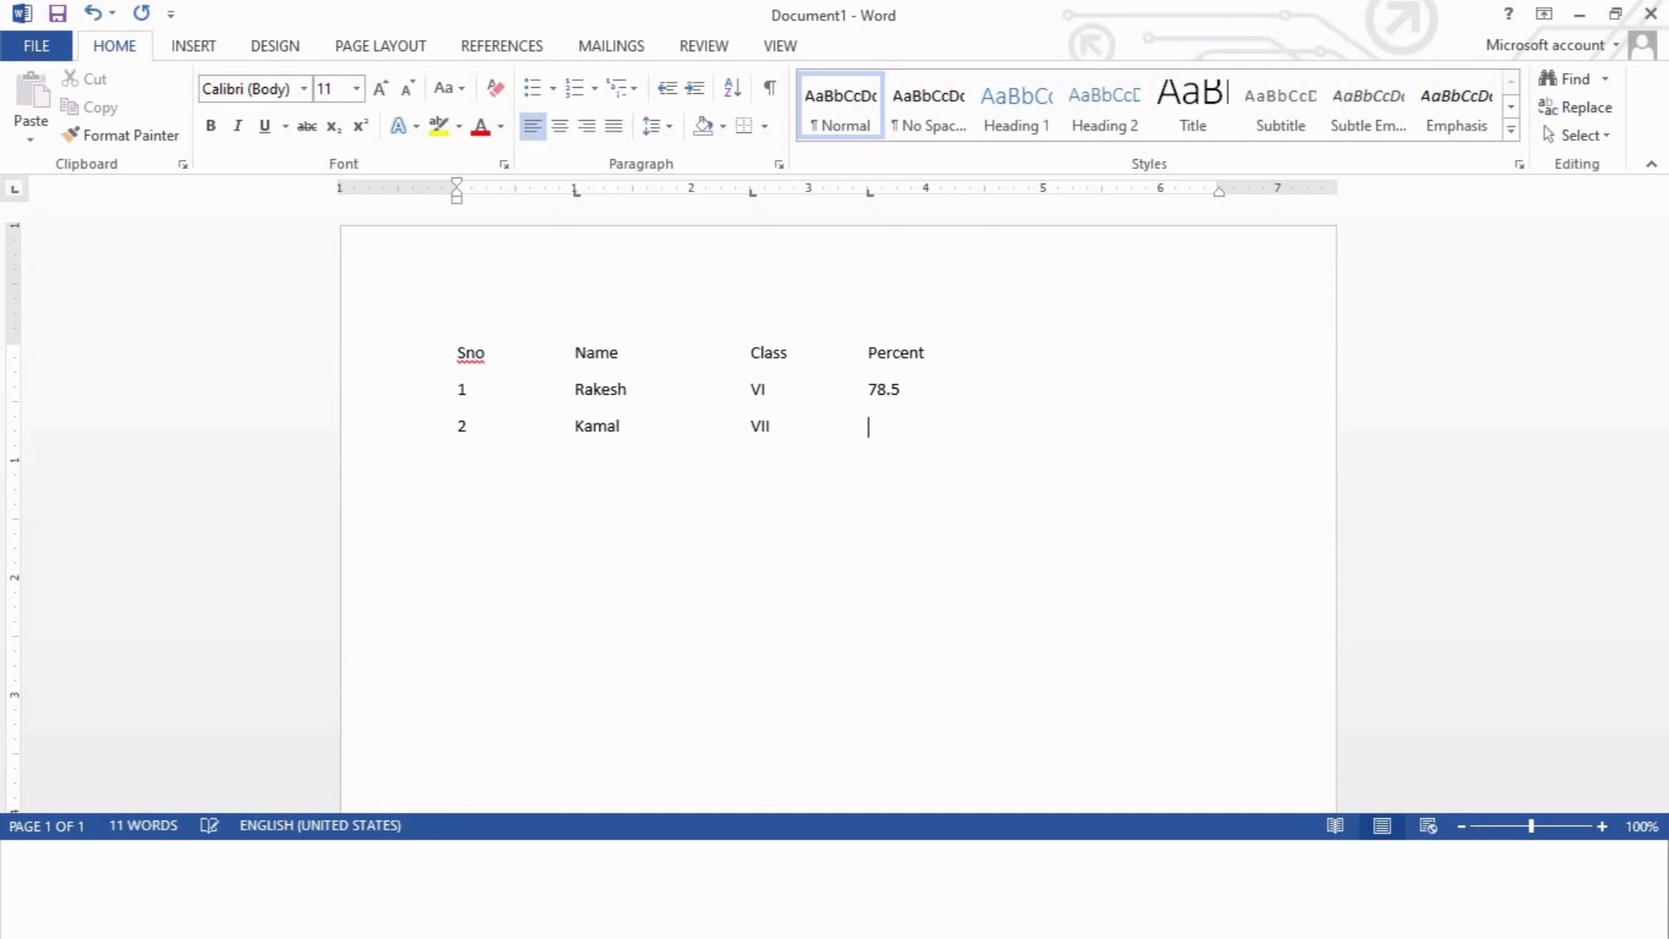
text(95.5)
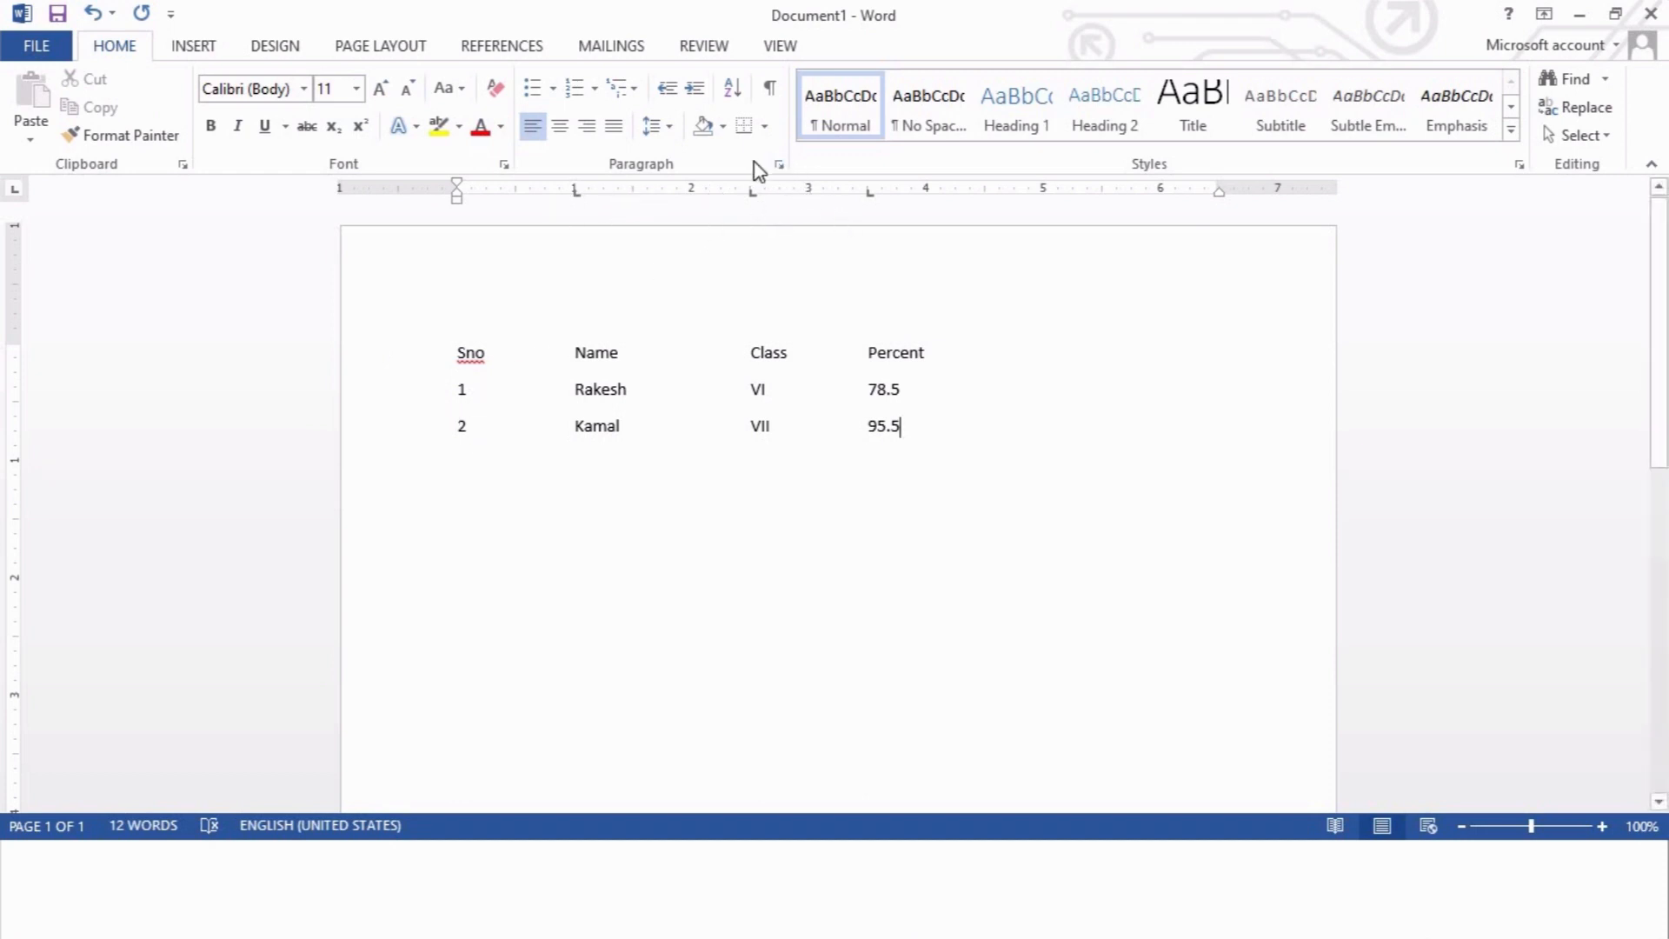
Clear all custom tab stops from the row 2 paragraph.
click(779, 166)
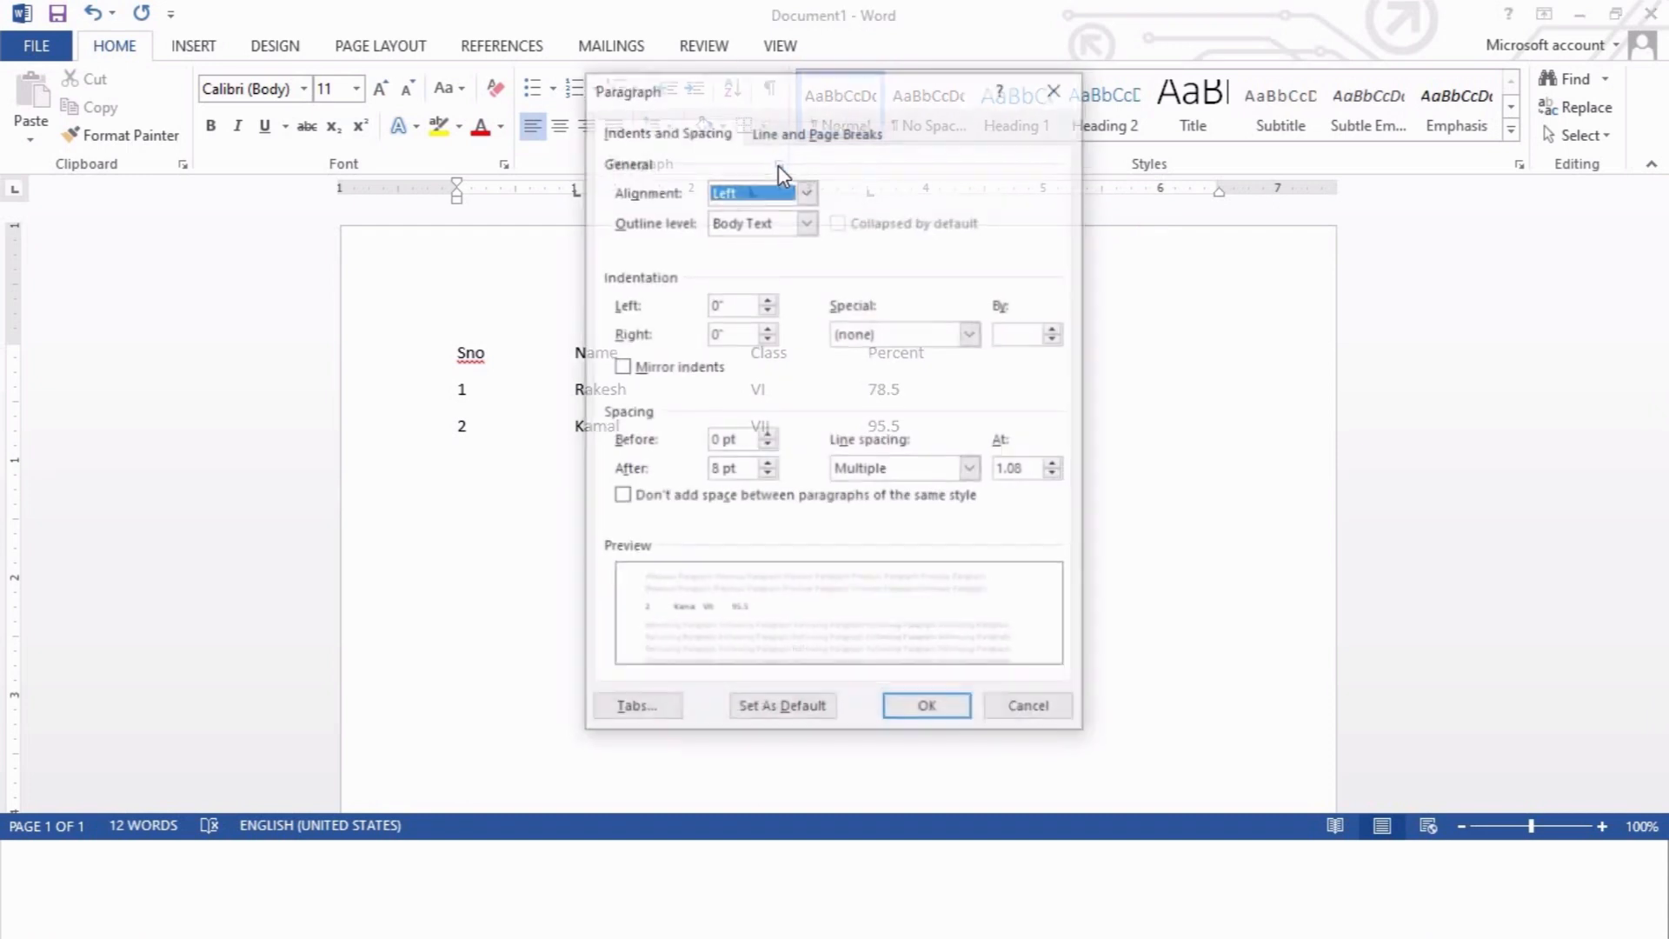
click(657, 709)
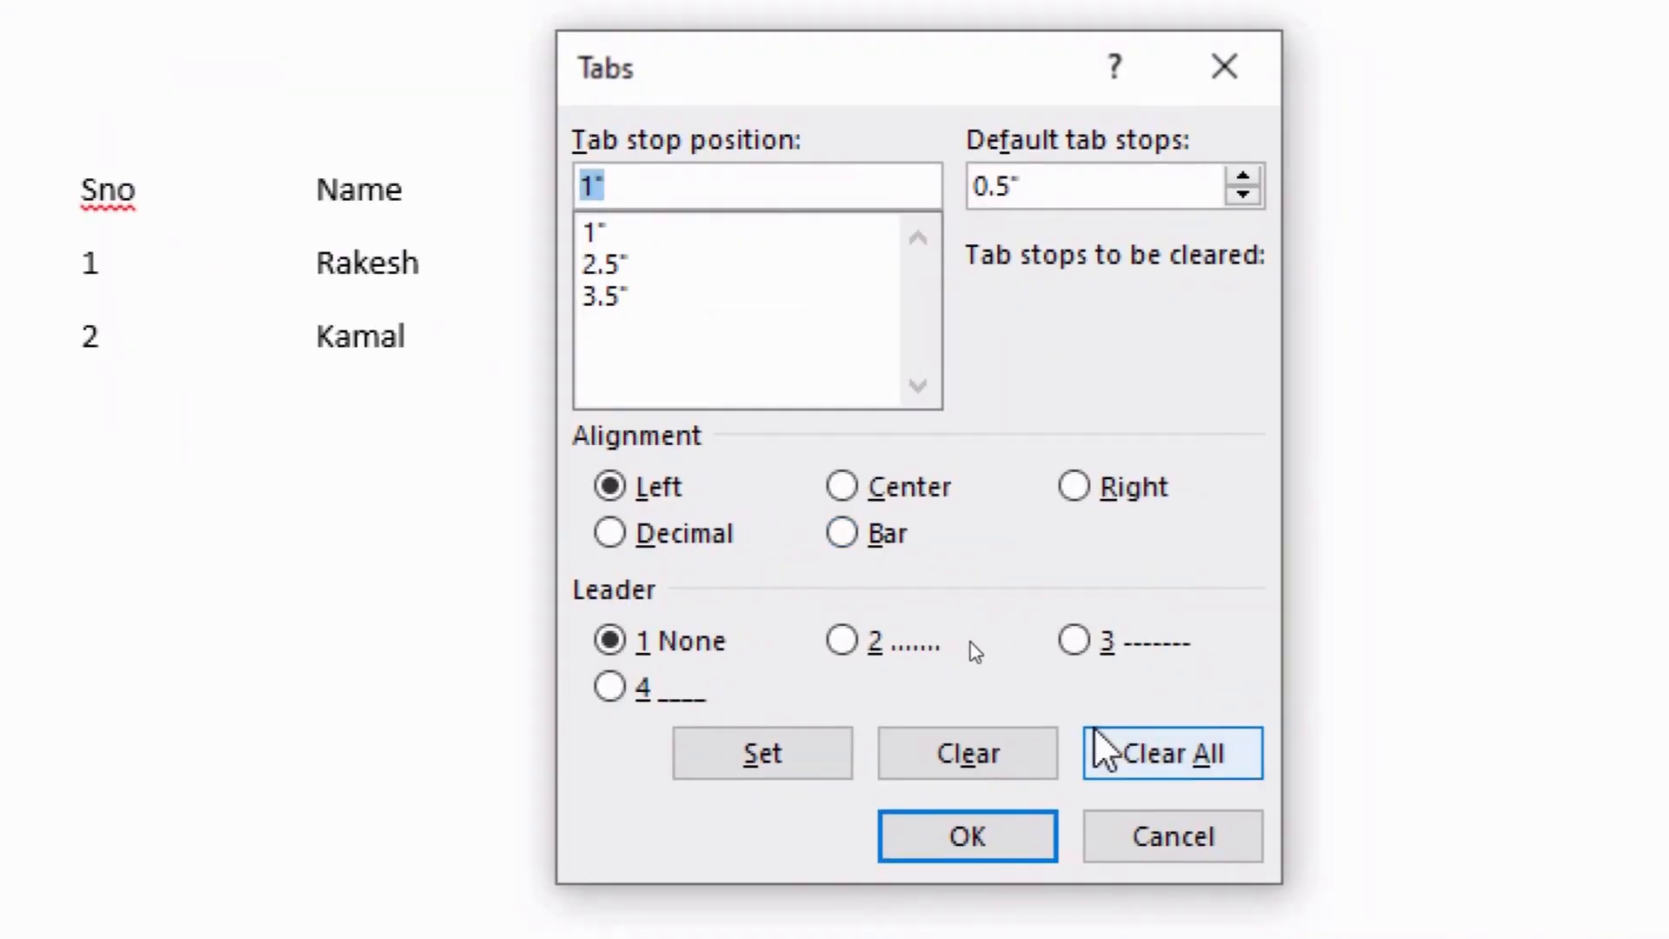
click(1175, 778)
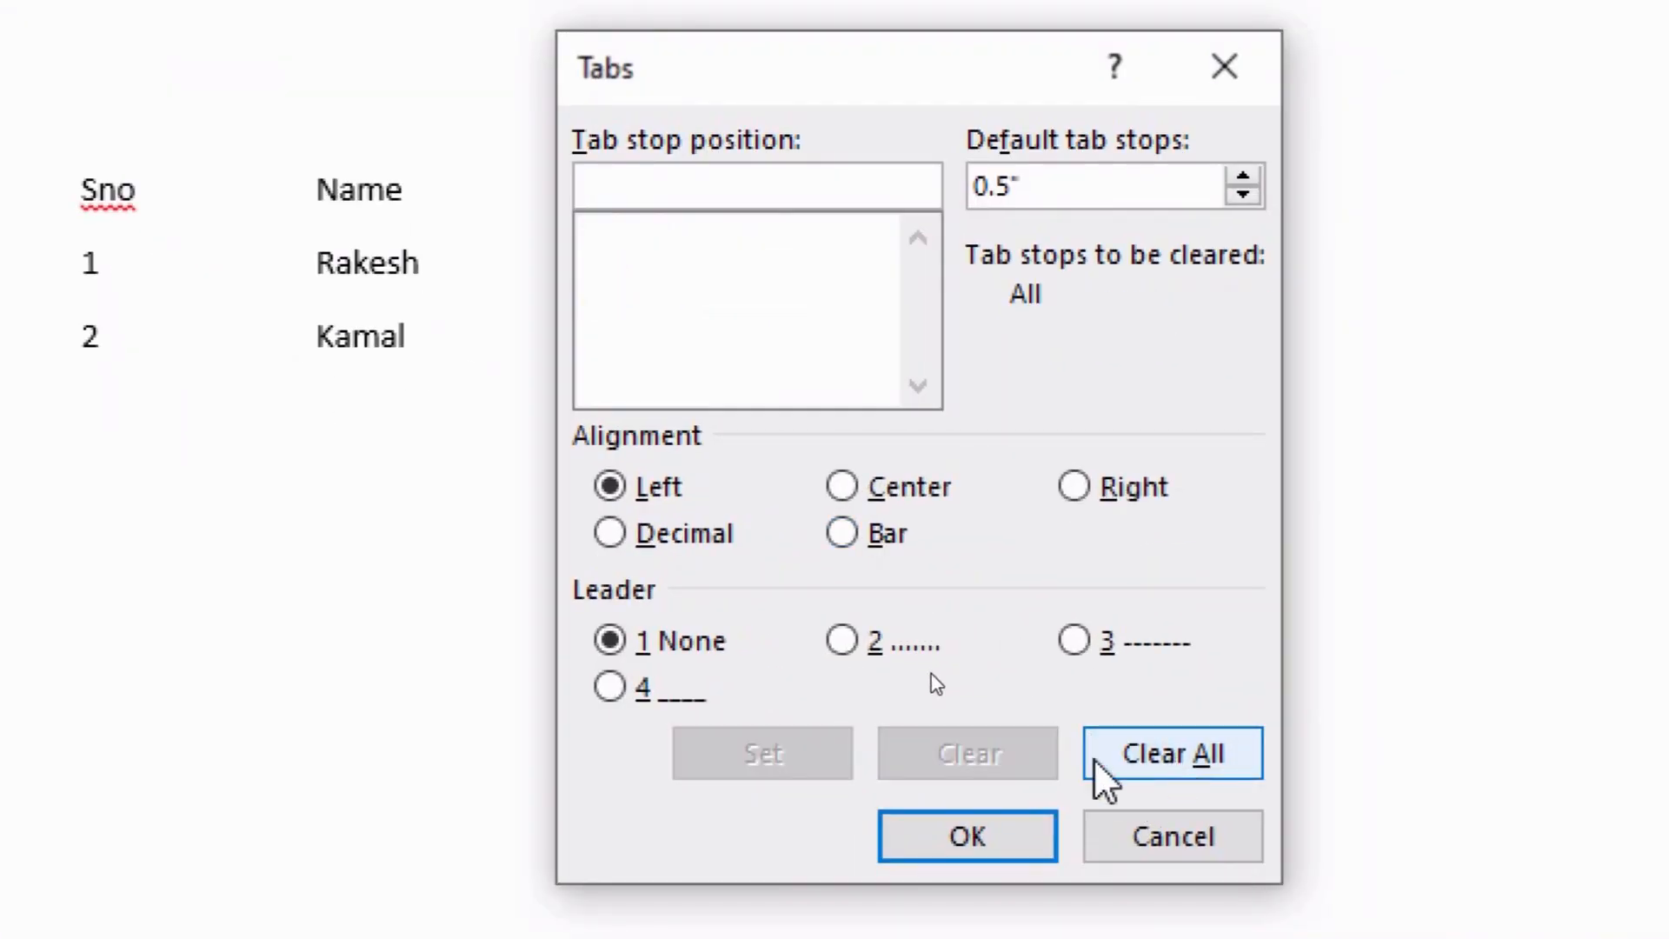
click(1023, 823)
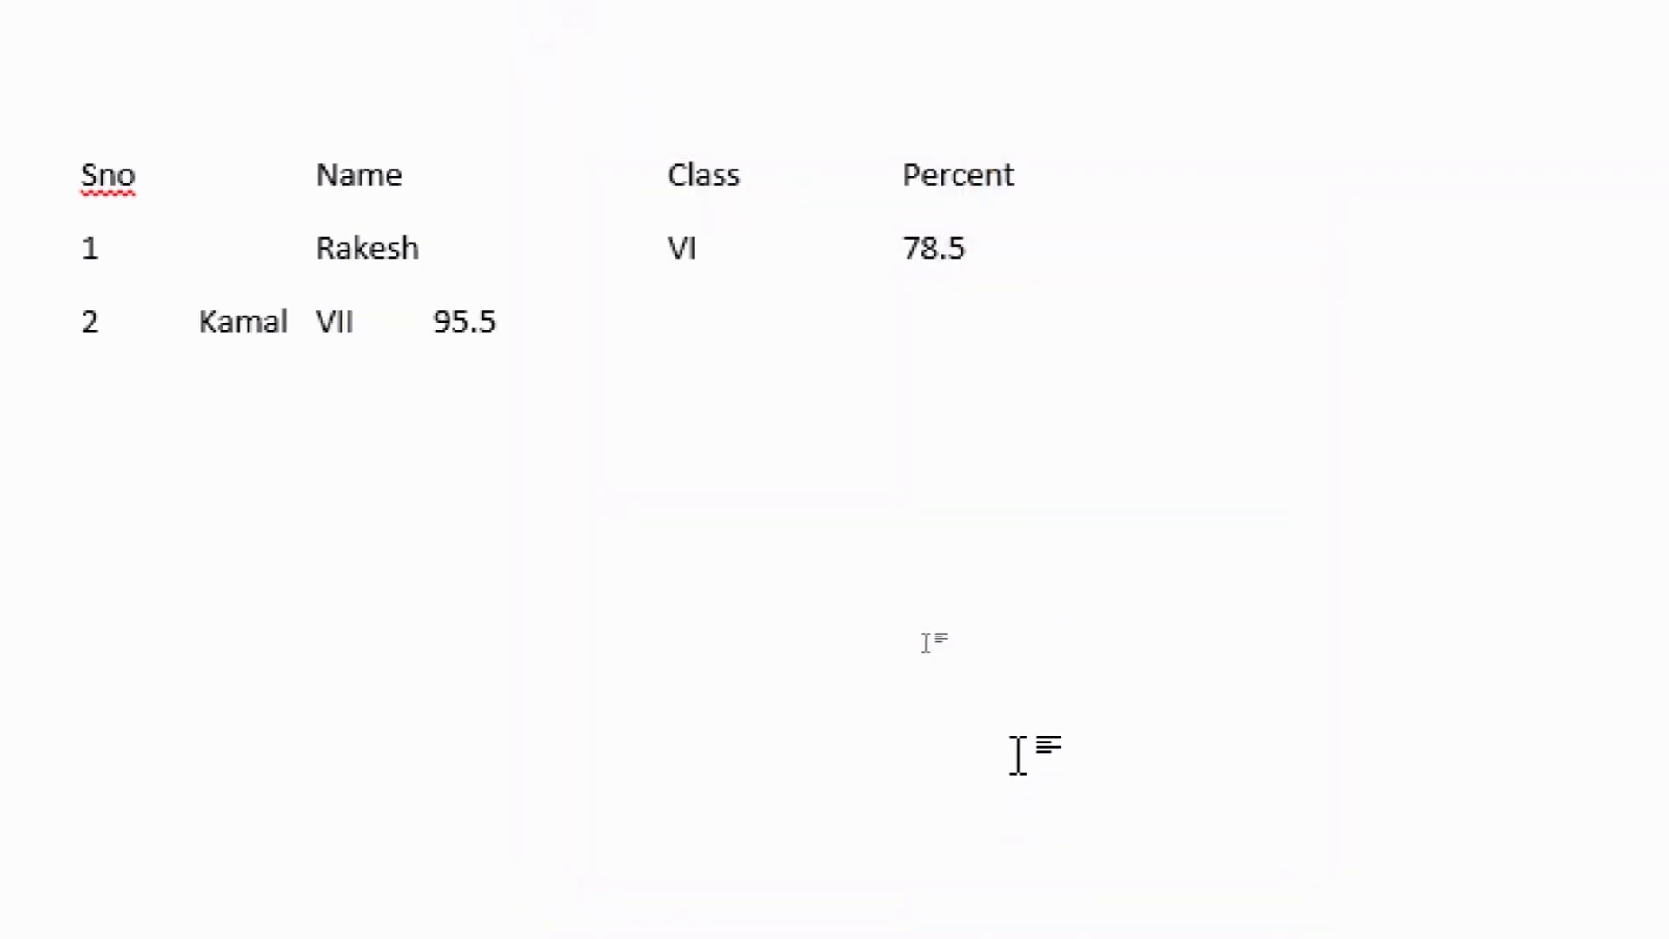